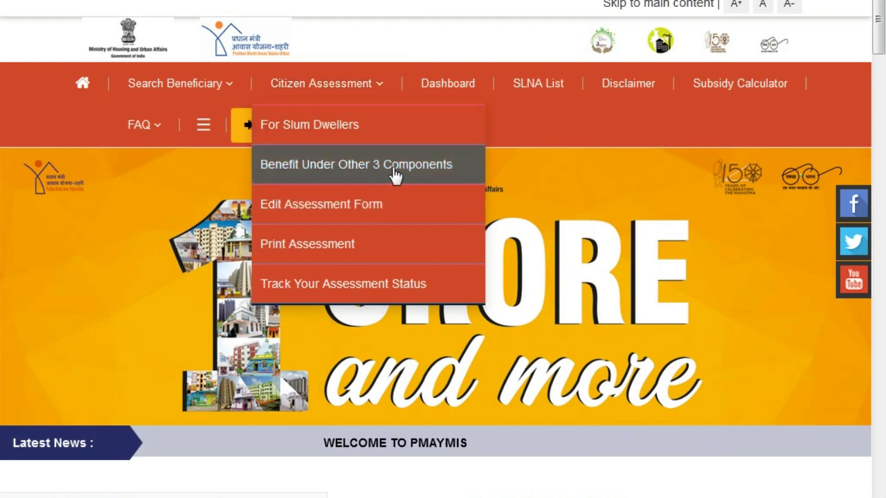
# Step: Open the citizen assessment for Benefit Under Other 3 Components and choose Aadhaar as the ID to check
pyautogui.click(376, 172)
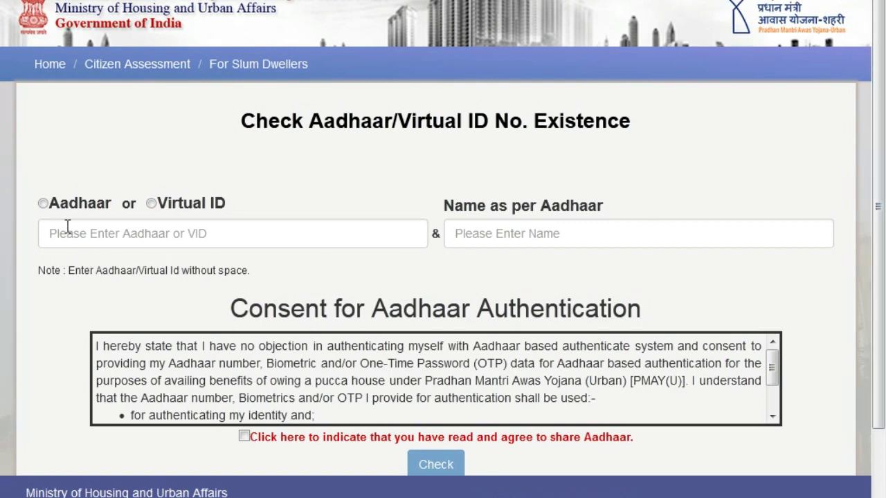
pyautogui.click(44, 204)
pyautogui.click(220, 237)
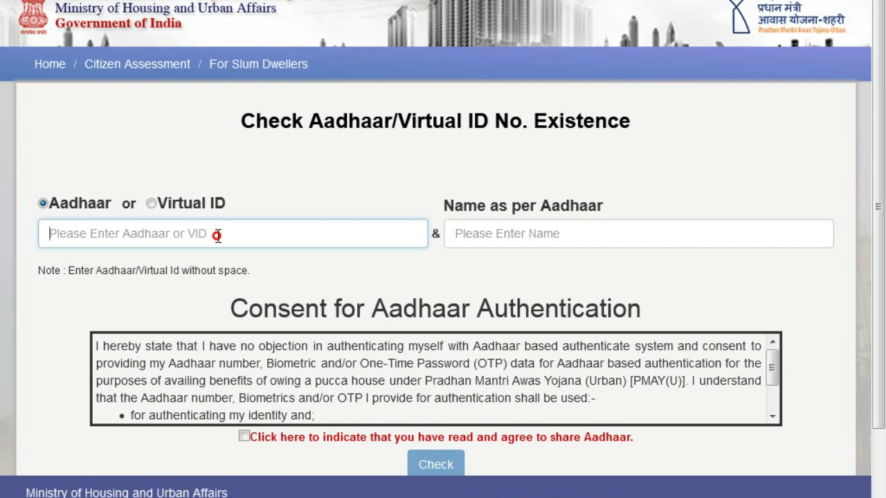
pyautogui.click(562, 236)
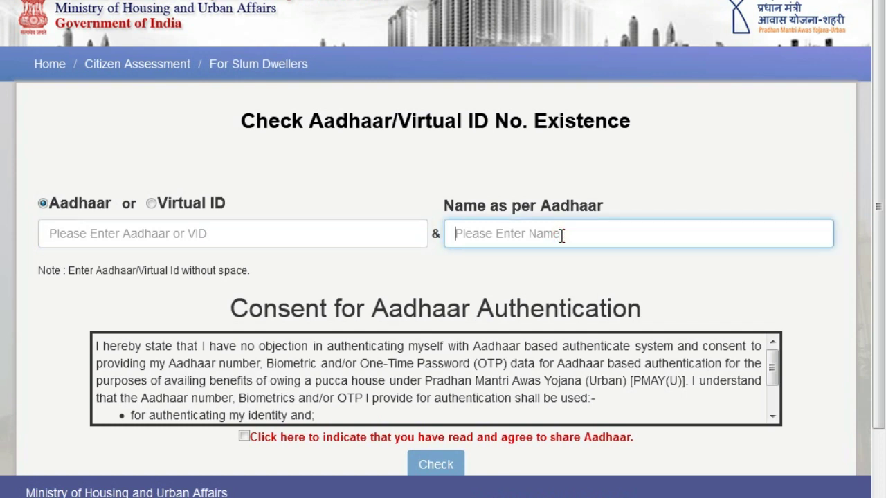
pyautogui.click(132, 236)
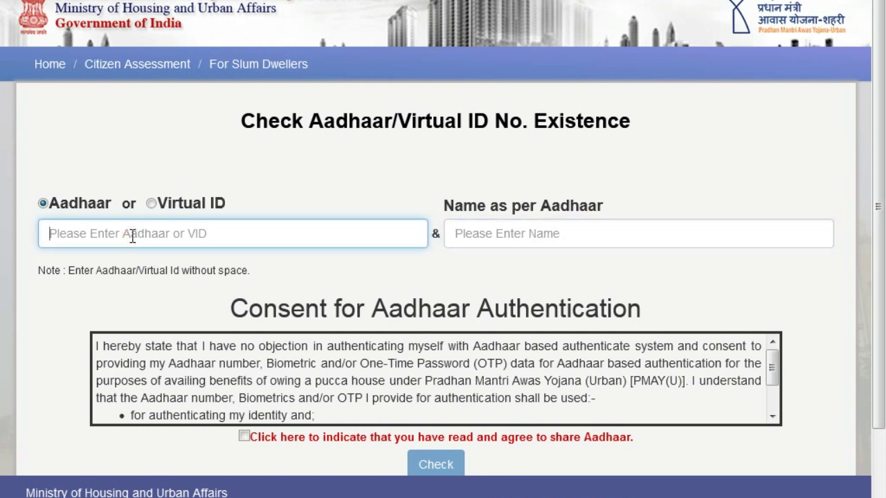
pyautogui.click(507, 232)
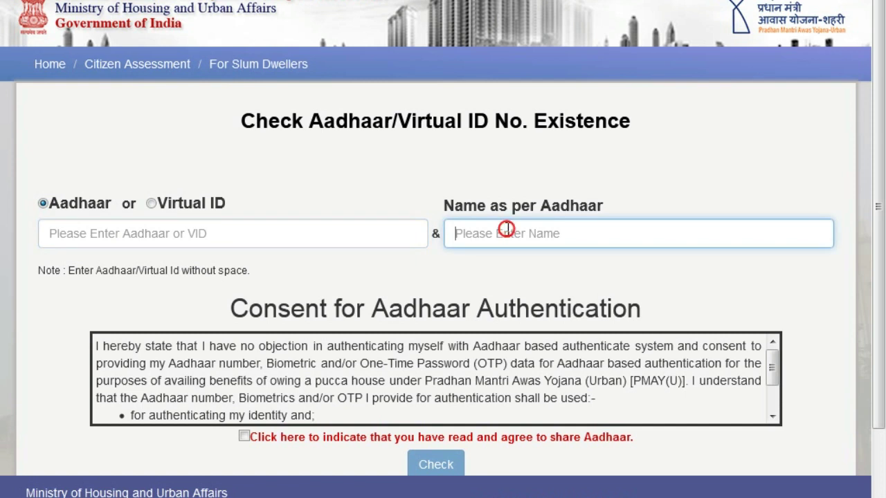
# Step: Agree to share Aadhaar and check the applicant's Aadhaar number and name to reach the survey form
pyautogui.click(246, 439)
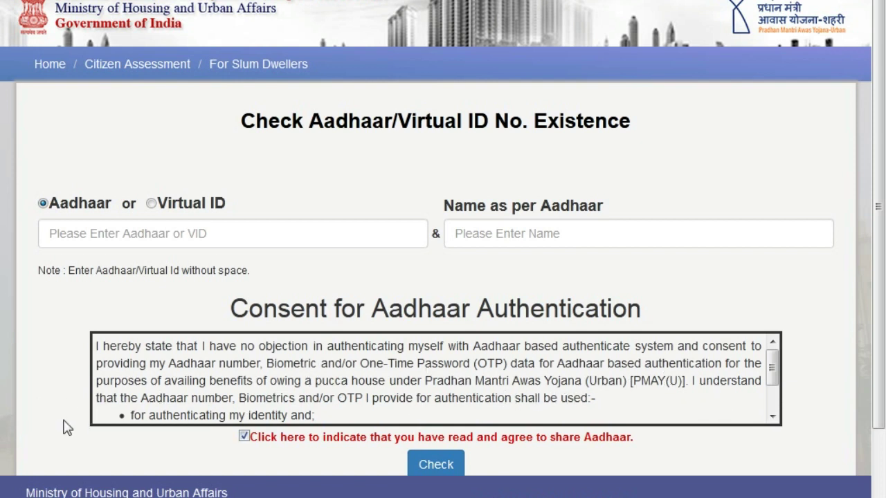
pyautogui.click(68, 241)
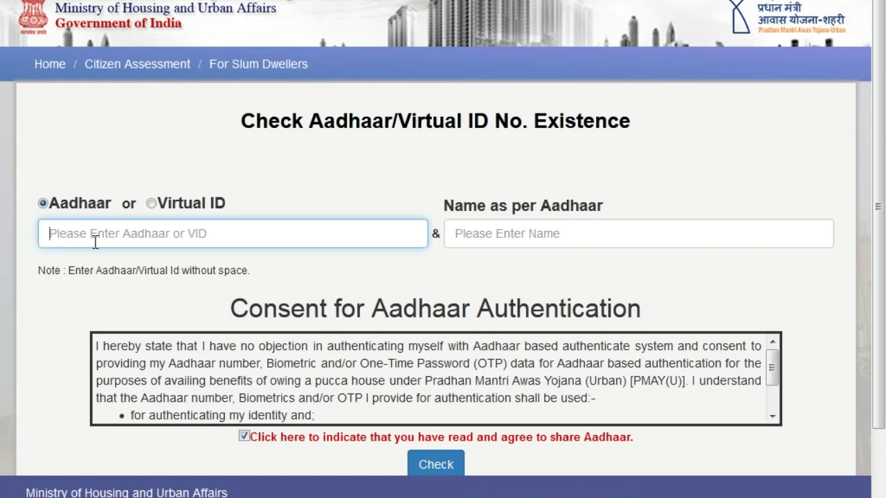
pyautogui.click(483, 239)
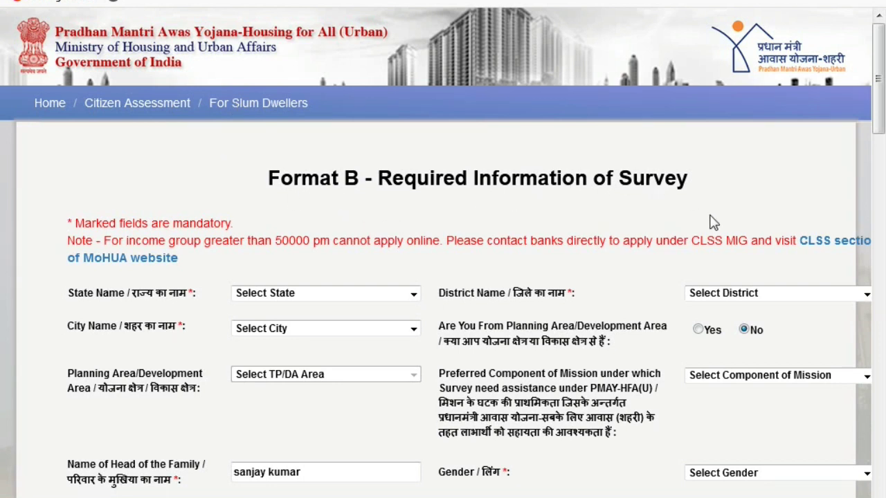
# Step: Set the state name in the survey form to Haryana
pyautogui.click(291, 298)
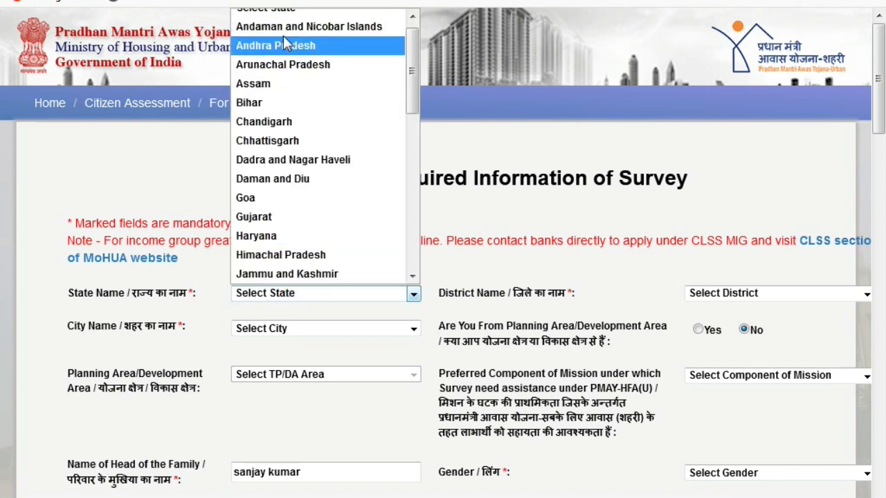
pyautogui.scroll(-6, 299, 180)
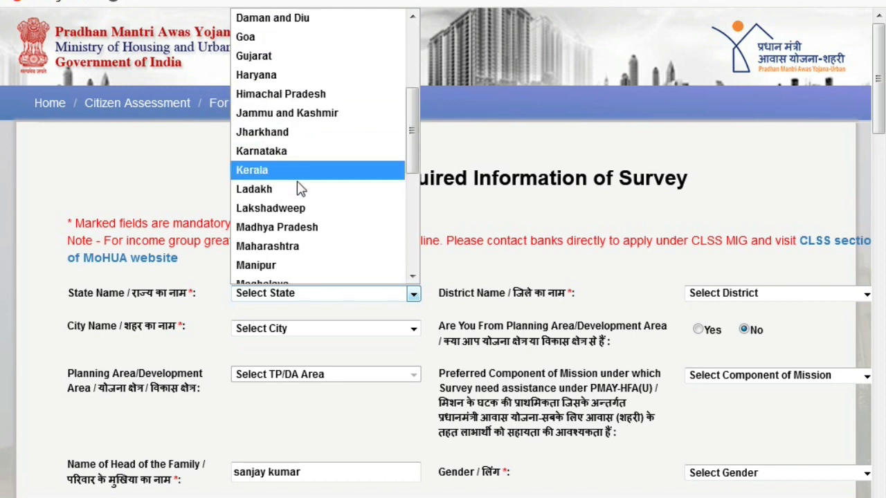
pyautogui.scroll(-2, 299, 252)
pyautogui.scroll(4, 299, 253)
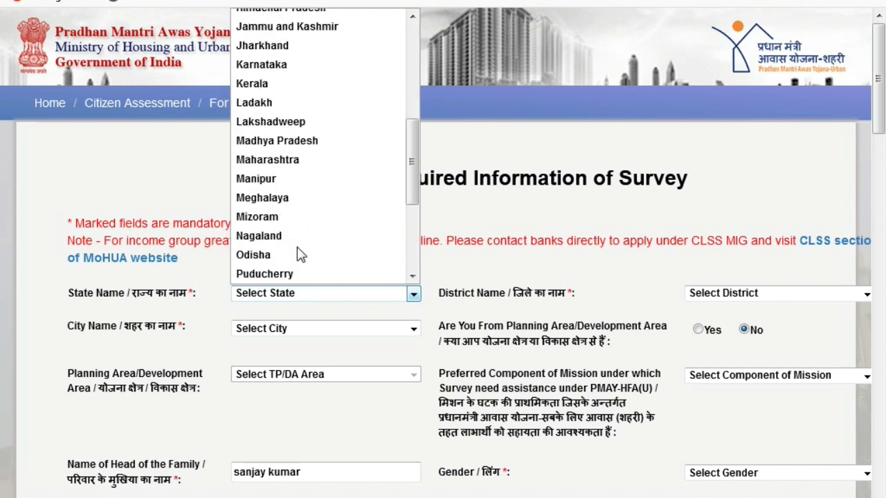
pyautogui.scroll(1, 299, 254)
pyautogui.scroll(1, 299, 255)
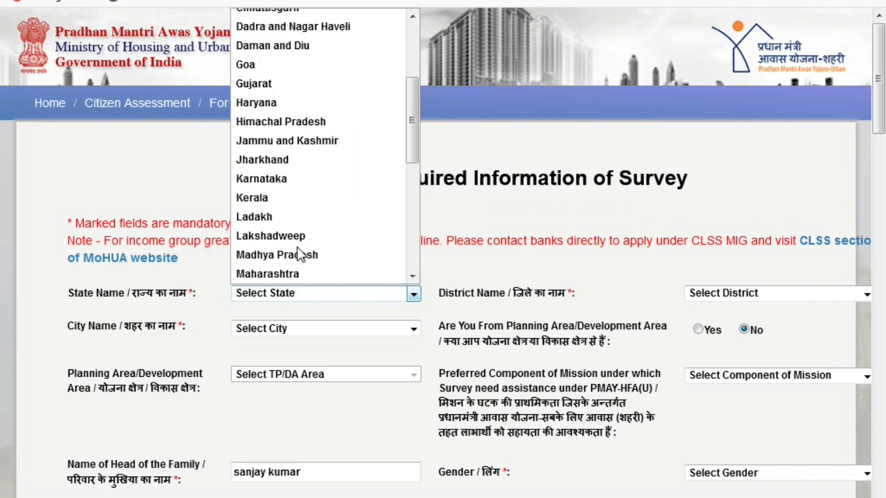
pyautogui.click(275, 111)
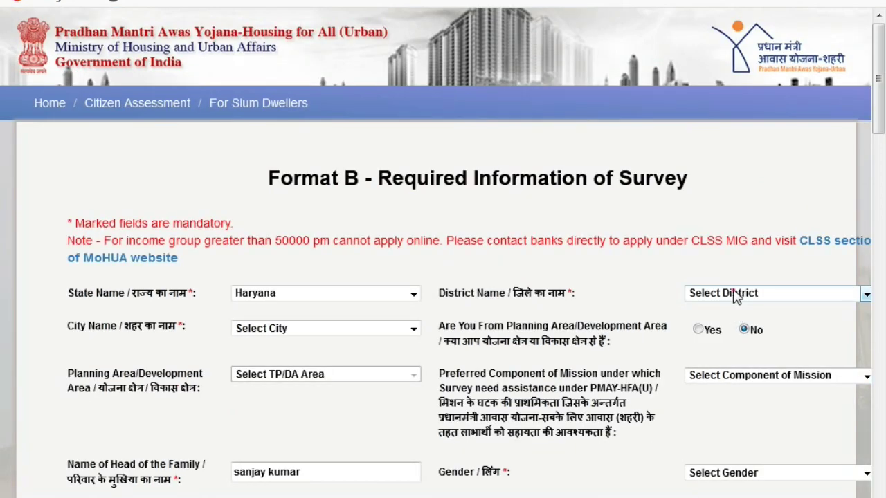
# Step: Set the district name to Jind and the city name to Safidon
pyautogui.click(738, 296)
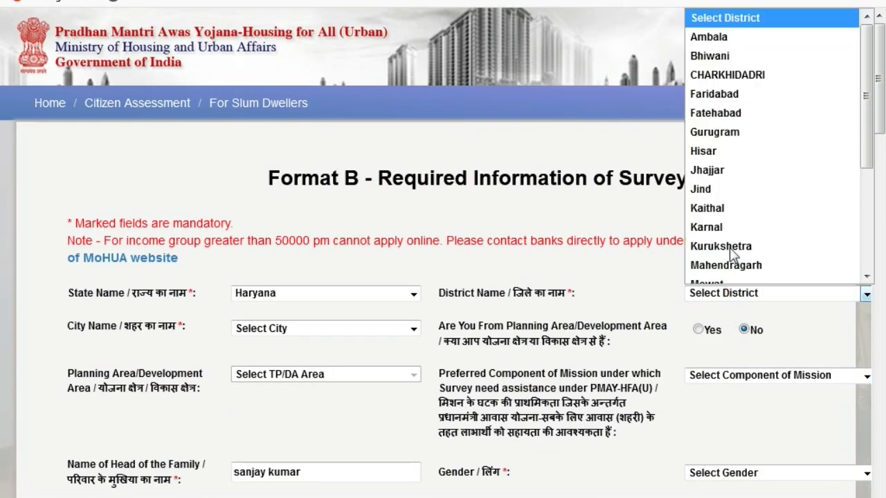
pyautogui.click(720, 190)
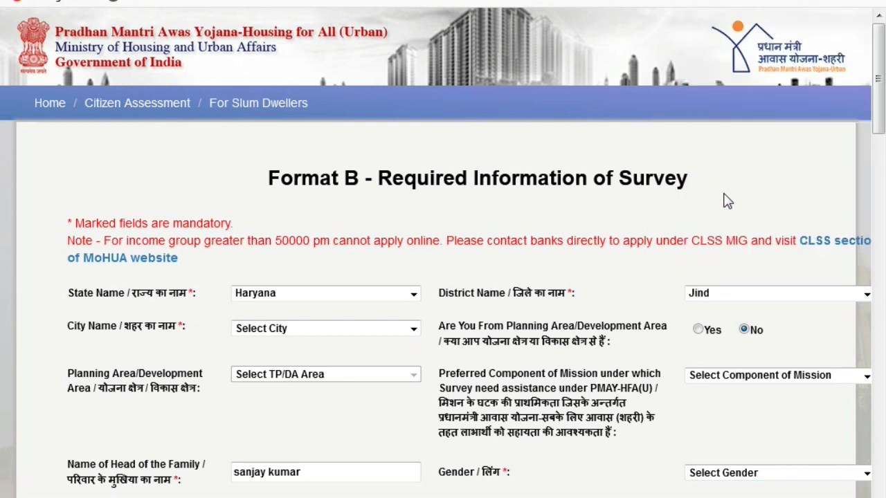
pyautogui.click(268, 337)
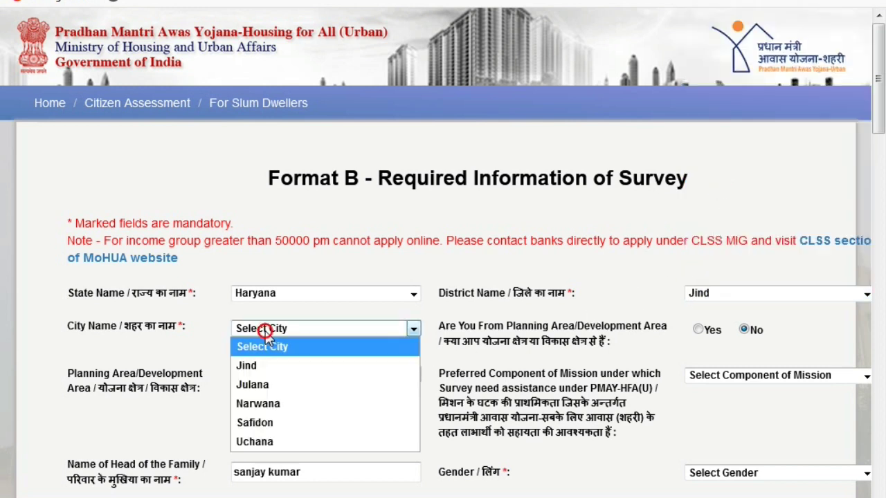
pyautogui.click(268, 418)
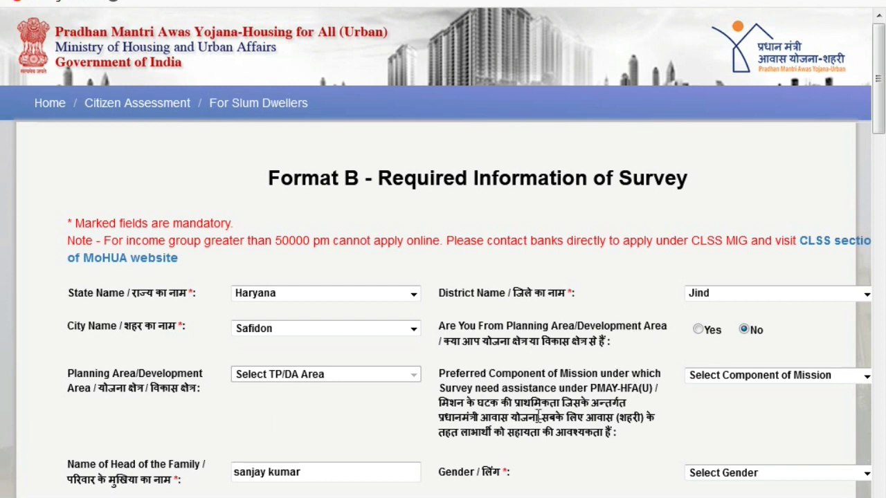
# Step: Set the preferred mission component to Beneficiary Led Construction or Enhancement and the gender of the head of the family to Male
pyautogui.click(724, 378)
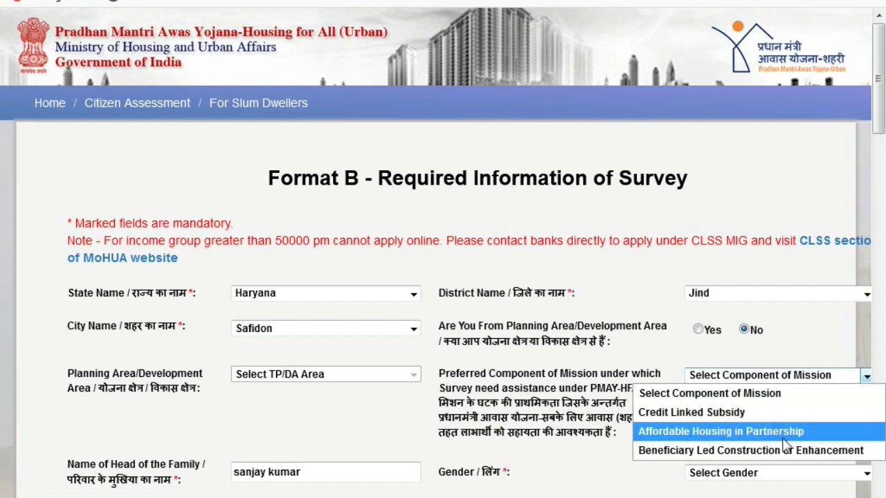
pyautogui.click(690, 456)
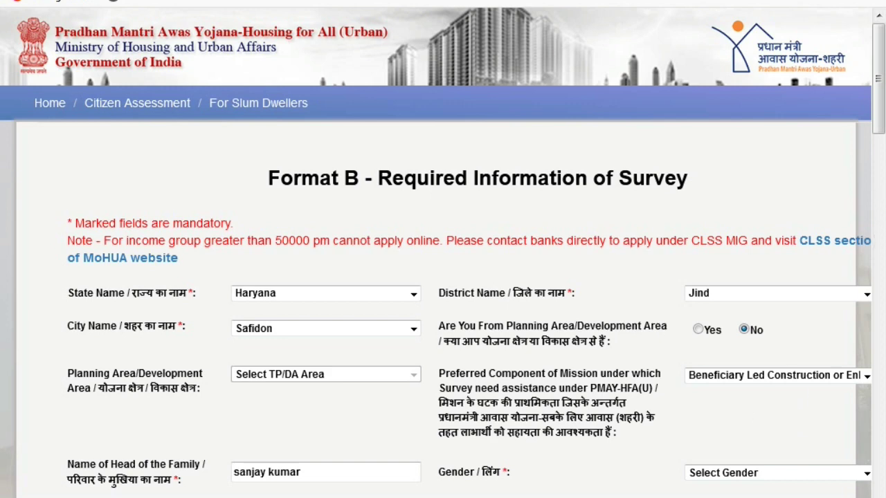
pyautogui.scroll(-5, 277, 53)
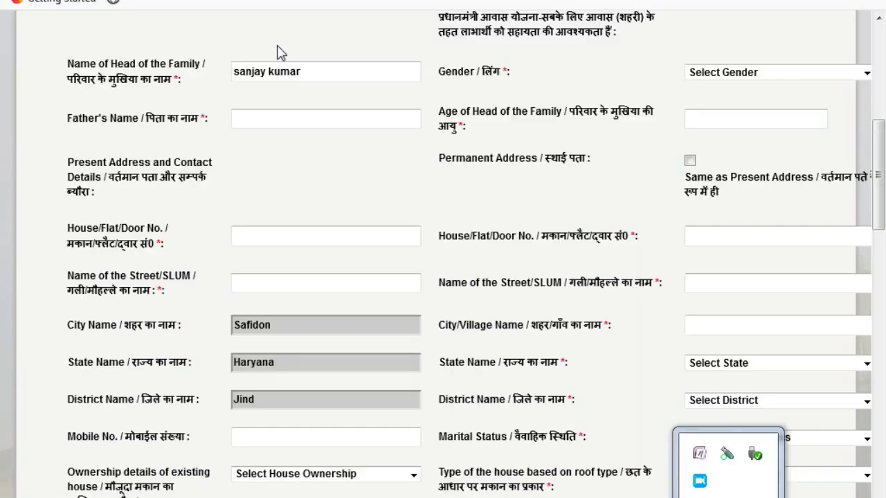
pyautogui.click(314, 74)
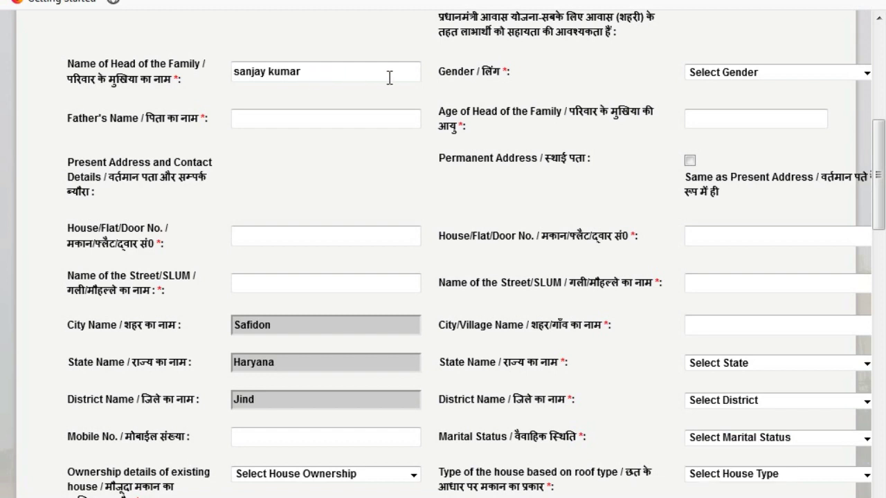
pyautogui.click(719, 75)
pyautogui.click(714, 108)
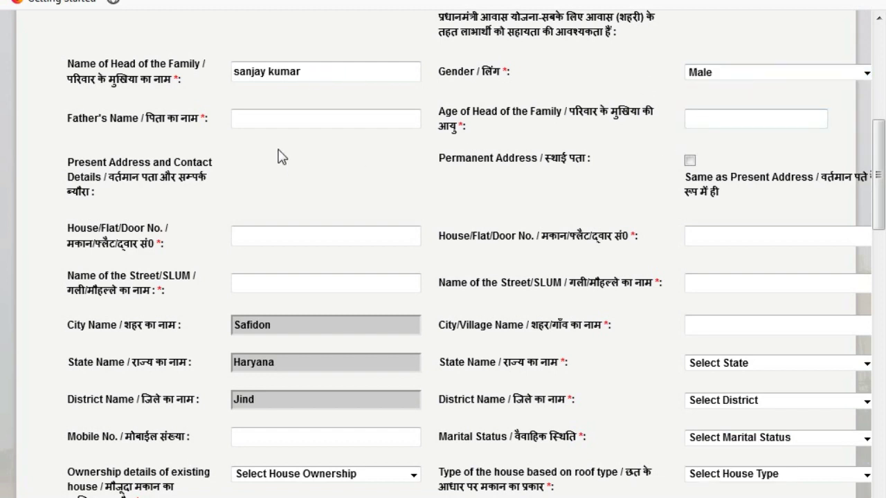
# Step: Fill in the father's name, age, street and mobile number, with na as the house number of the present address
pyautogui.click(253, 120)
pyautogui.click(237, 235)
pyautogui.click(249, 236)
pyautogui.click(263, 280)
pyautogui.click(269, 444)
pyautogui.click(274, 121)
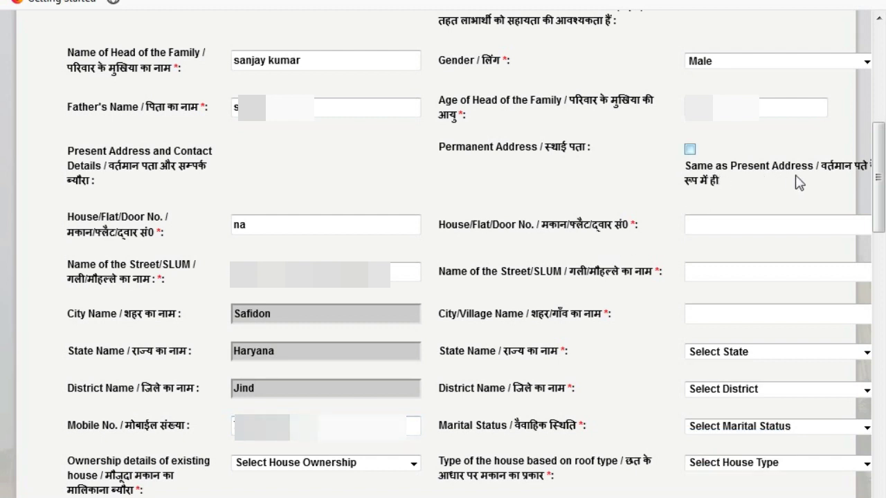
# Step: Mark the permanent address as same as the present address and set the marital status to Married
pyautogui.click(690, 151)
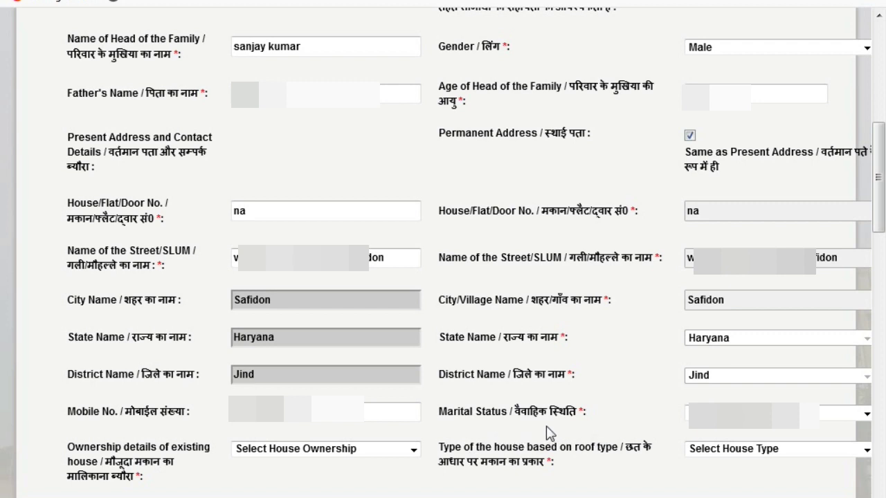
pyautogui.click(733, 413)
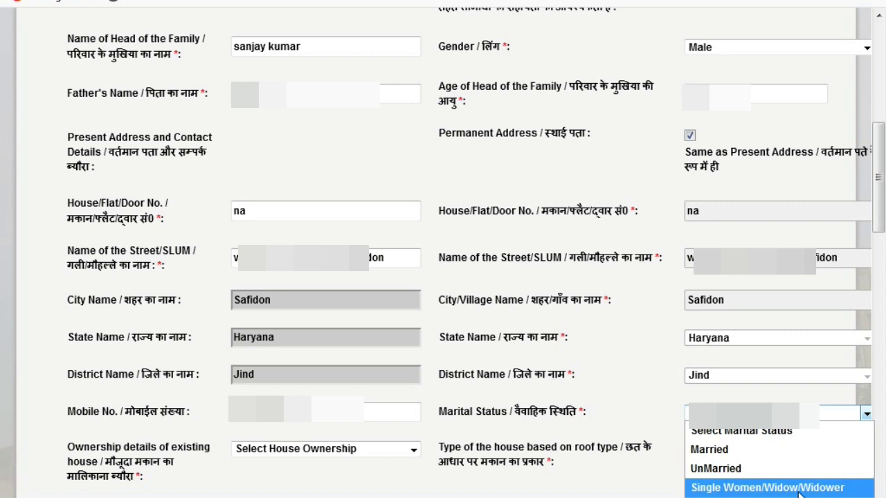
pyautogui.click(719, 451)
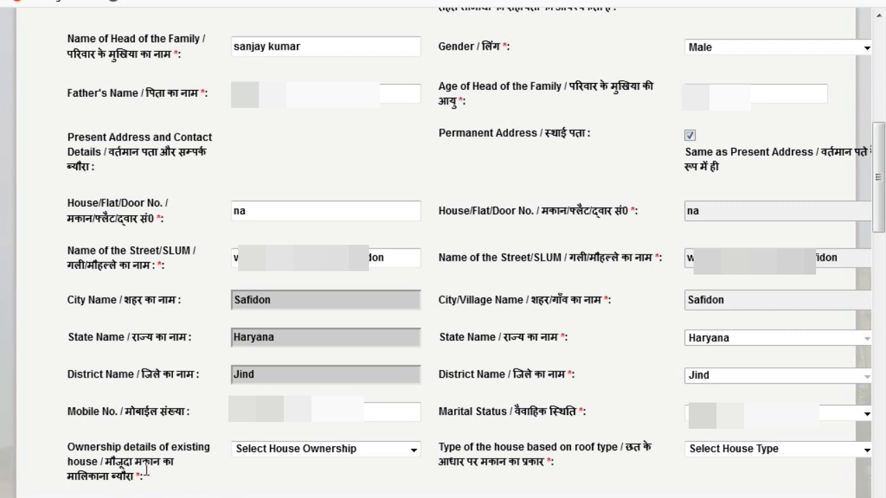
# Step: Set the ownership details of the existing house to Own
pyautogui.click(287, 449)
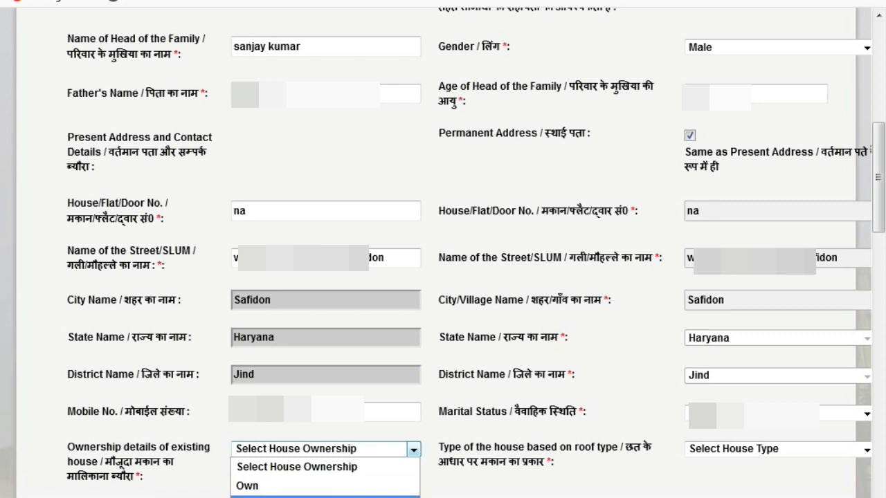
pyautogui.scroll(-1, 292, 459)
pyautogui.click(283, 443)
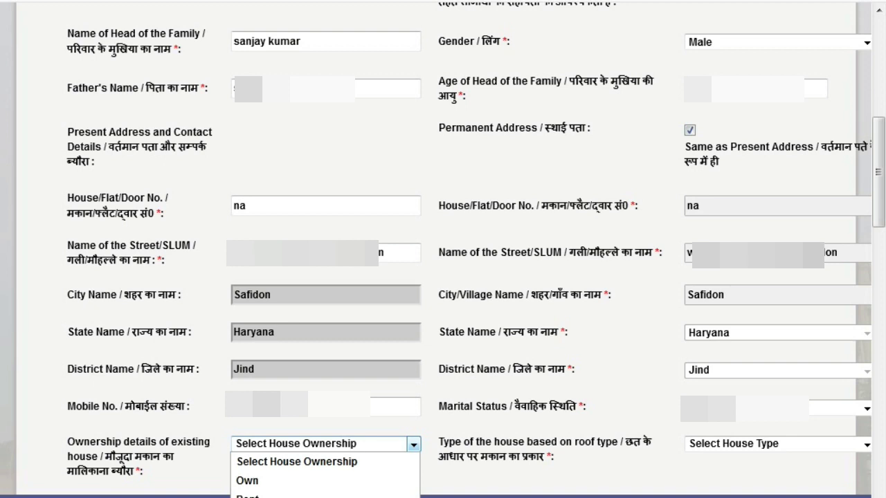
pyautogui.click(253, 481)
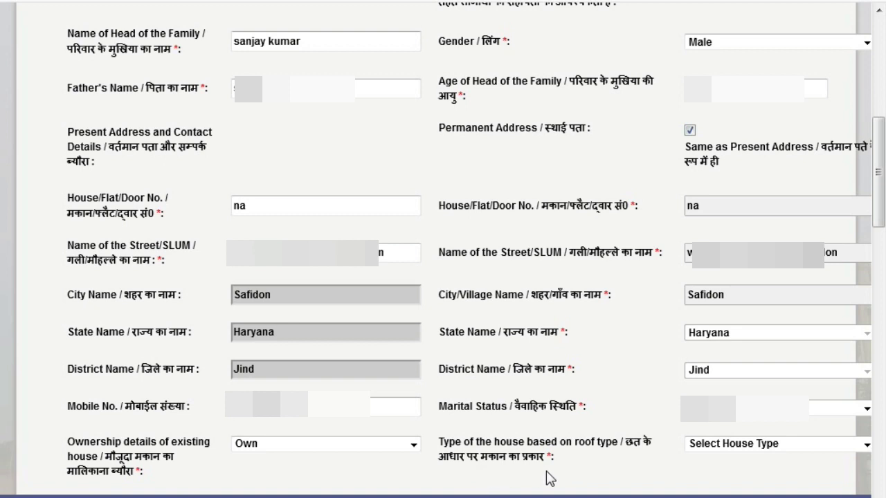
# Step: Set the type of house based on roof type to Katcha (Grass/Thatched, Tarpaulin, Wooden)
pyautogui.click(751, 445)
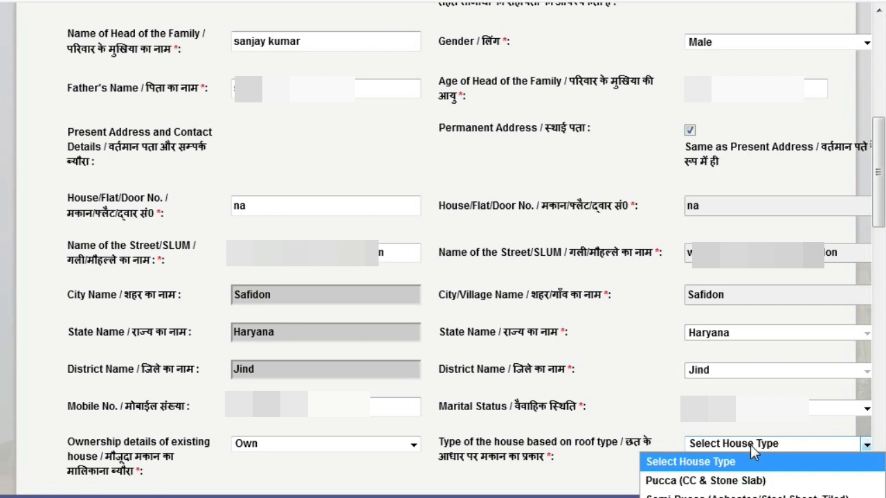
pyautogui.scroll(-5, 751, 445)
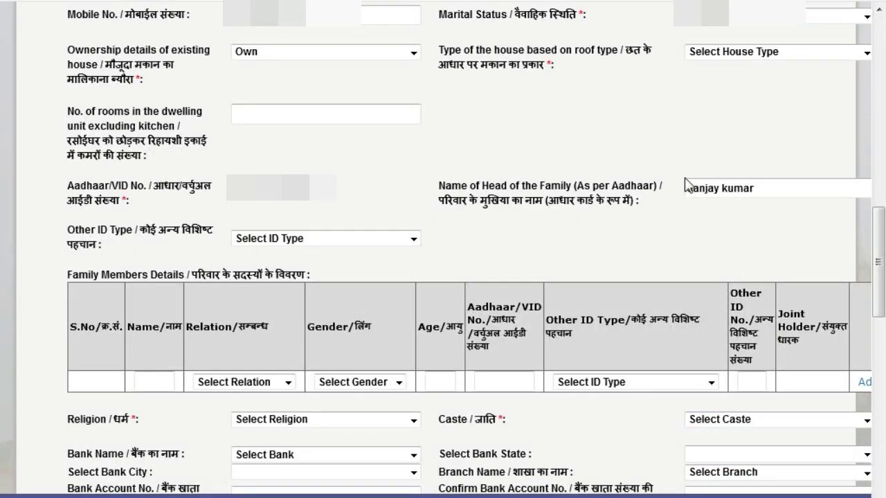
pyautogui.click(716, 56)
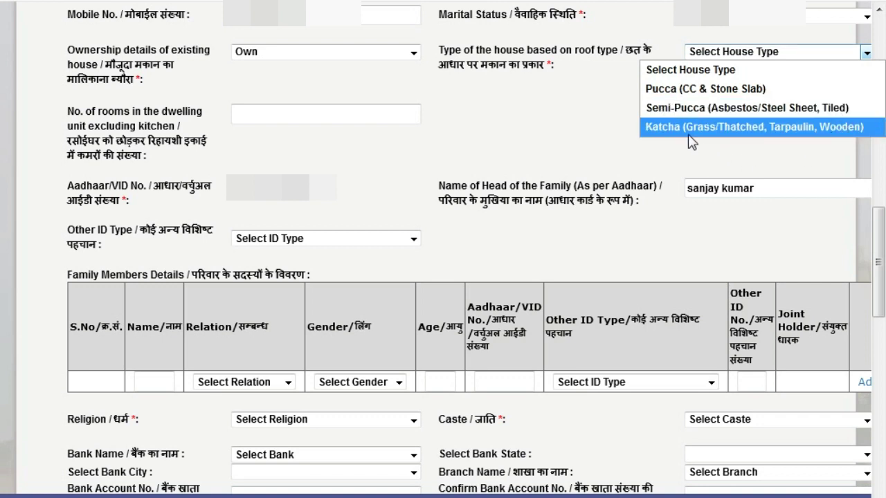
pyautogui.click(254, 62)
pyautogui.click(251, 57)
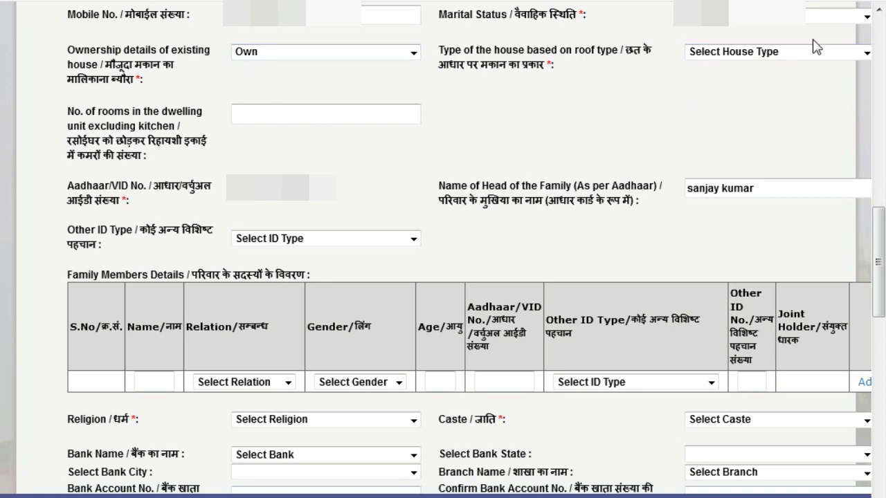
pyautogui.click(743, 57)
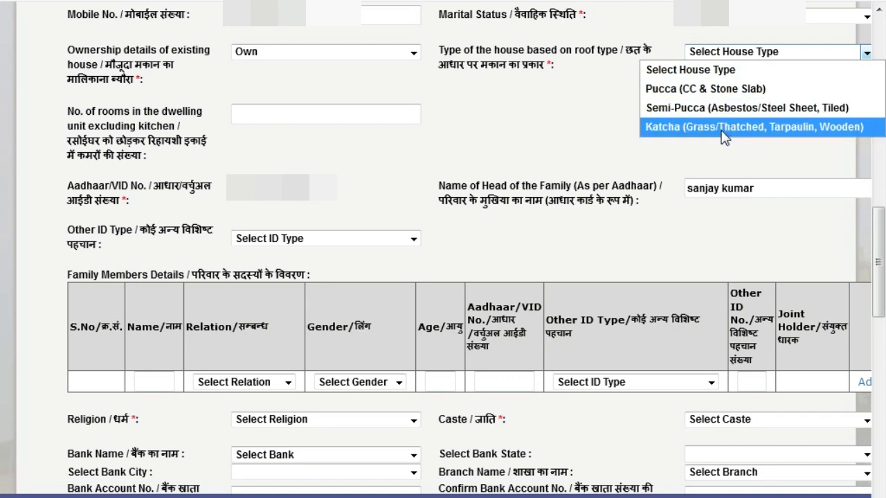
pyautogui.click(689, 131)
# Step: Keep Katcha (Grass/Thatched, Tarpaulin, Wooden) as the house type and enter 1 as the number of rooms excluding the kitchen
pyautogui.click(739, 55)
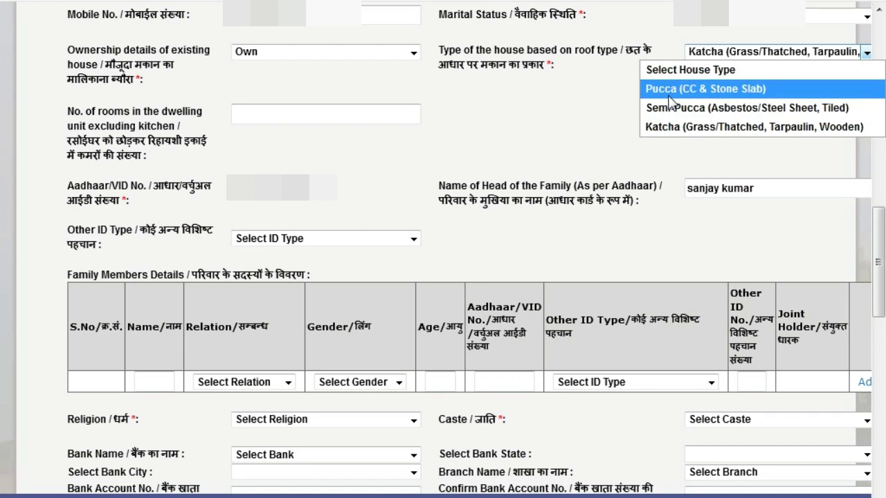
pyautogui.click(581, 124)
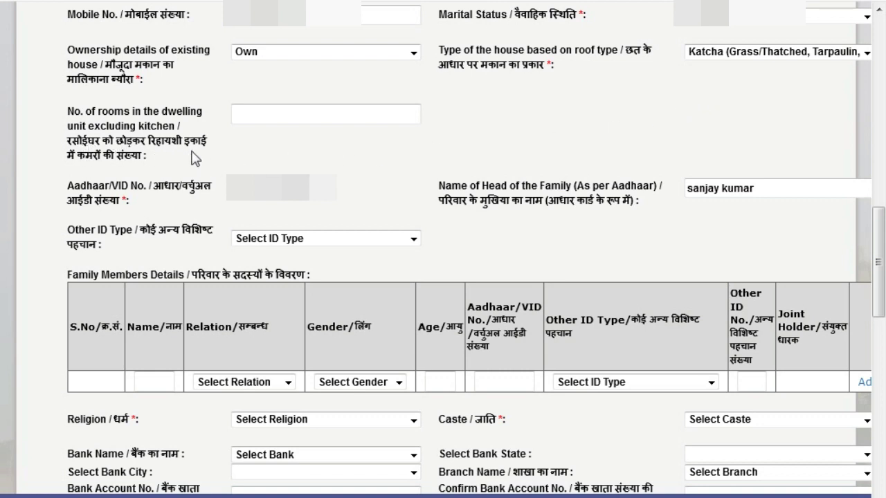
pyautogui.click(270, 111)
pyautogui.press('BackSpace')
pyautogui.write('2')
pyautogui.press('BackSpace')
pyautogui.click(374, 159)
# Step: Set the Other ID Type of the head of the family to Voter ID Card and go to its number field
pyautogui.click(289, 239)
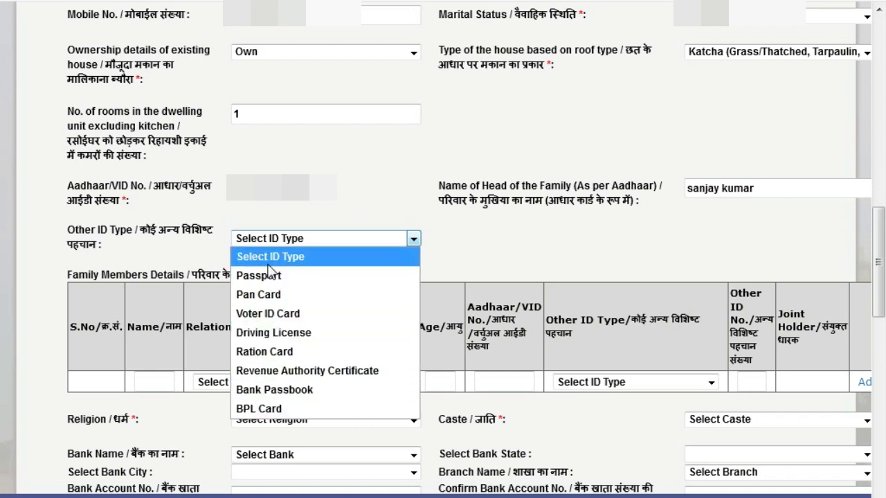
pyautogui.click(277, 317)
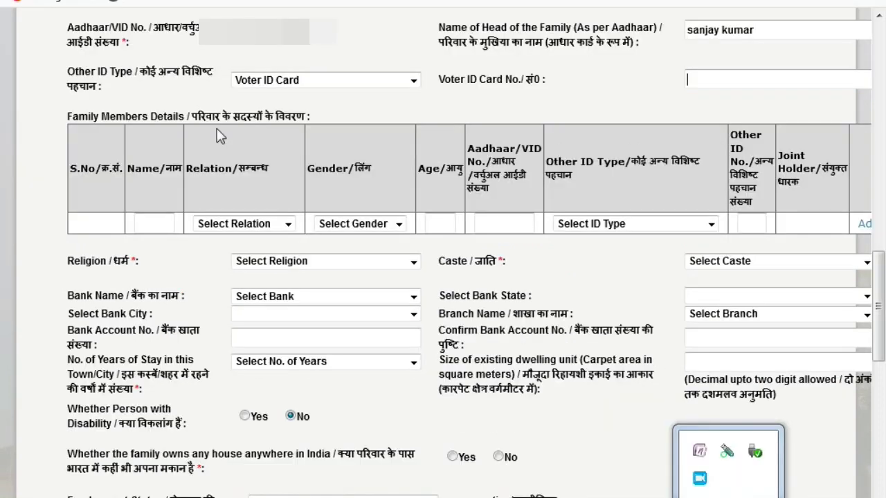
pyautogui.click(721, 77)
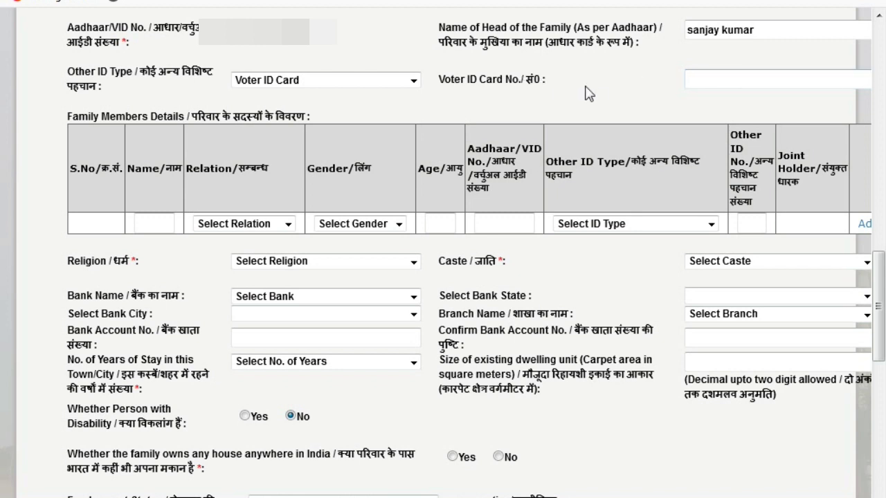
pyautogui.click(717, 84)
pyautogui.hscroll(2, 443, 253)
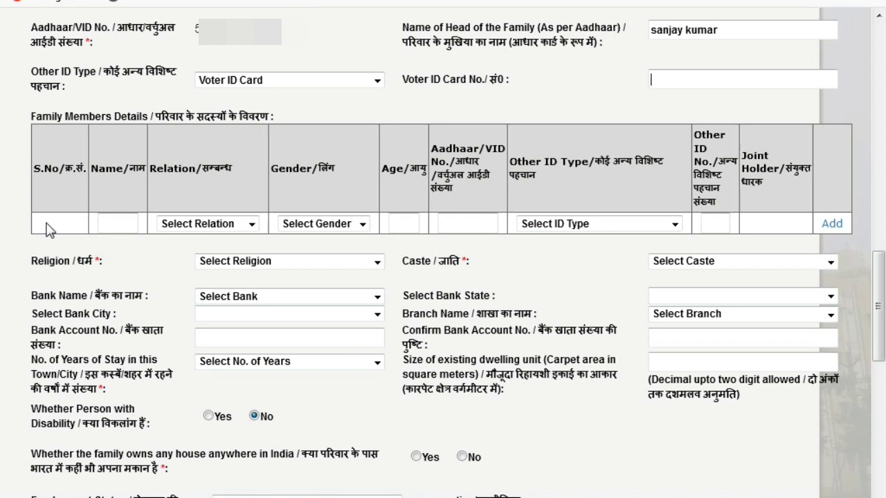
# Step: Set the family member's relation to Wife with gender Female, and look through the row's age, Aadhaar/VID number and Other ID fields
pyautogui.click(184, 223)
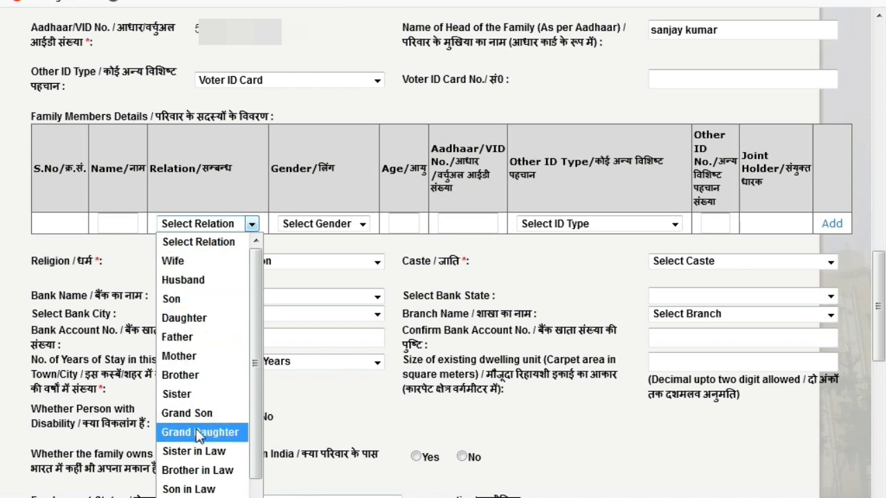
pyautogui.click(169, 267)
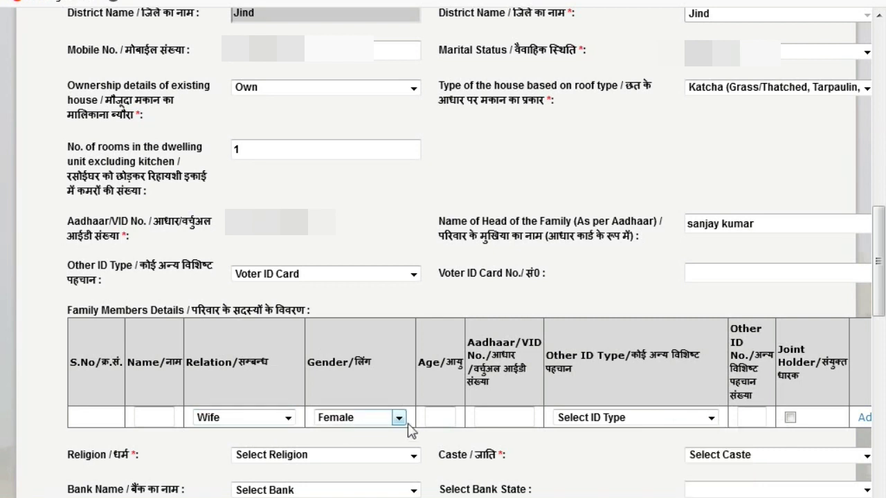
pyautogui.click(439, 420)
pyautogui.click(513, 423)
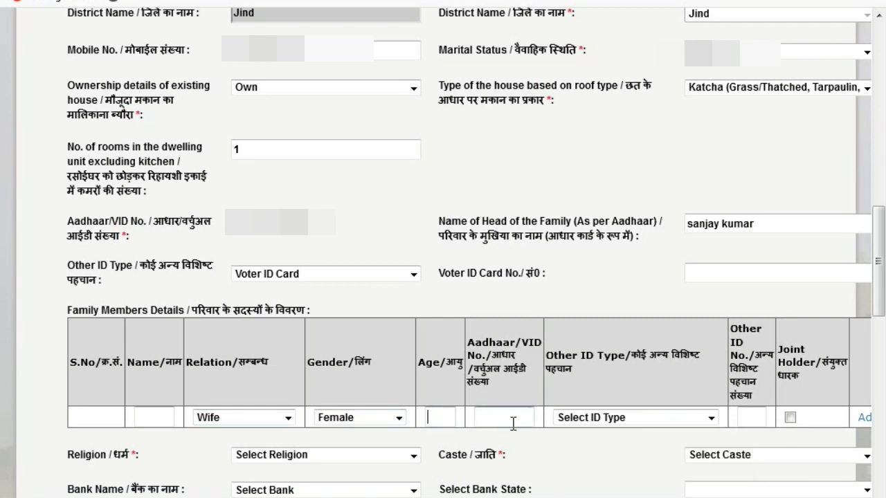
pyautogui.click(511, 419)
pyautogui.click(599, 419)
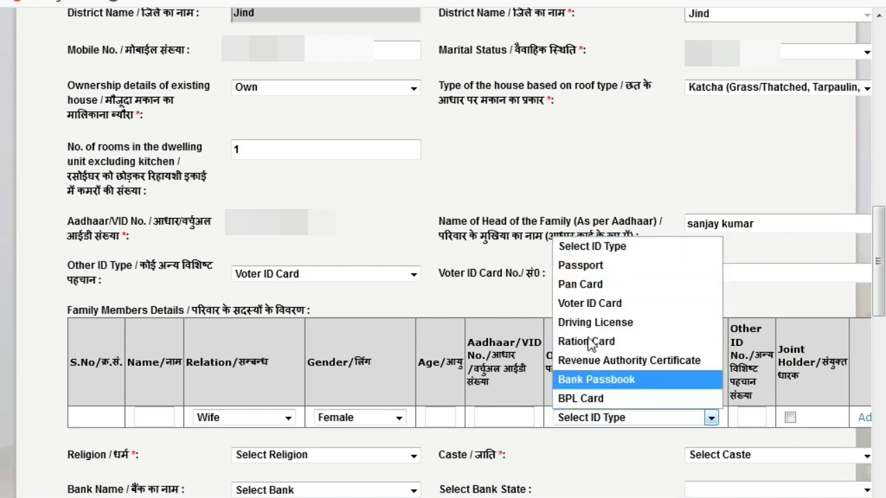
pyautogui.click(496, 417)
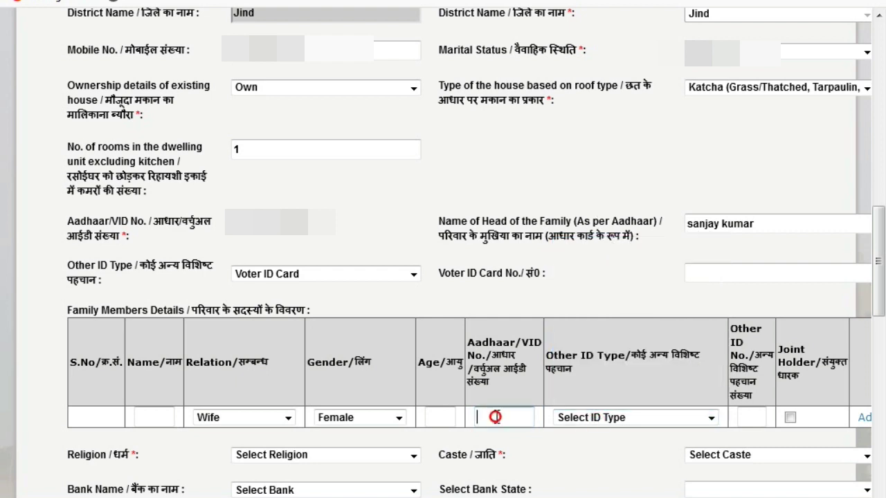
pyautogui.click(600, 418)
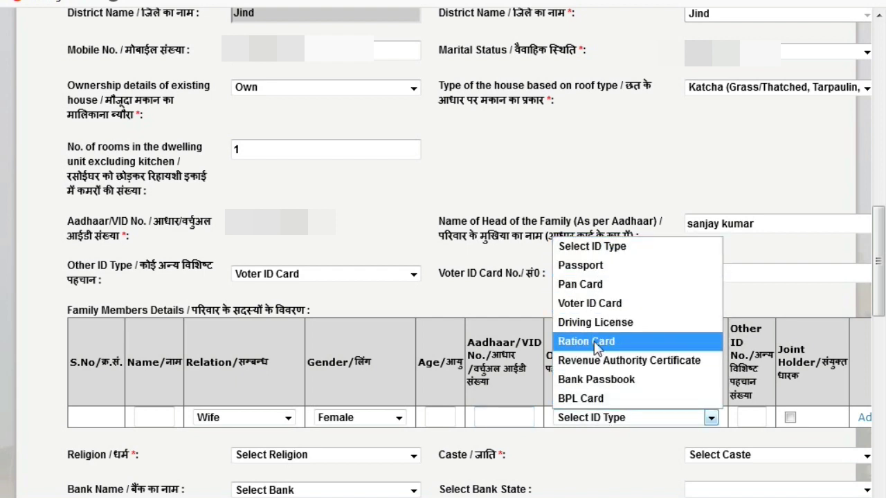
pyautogui.click(595, 448)
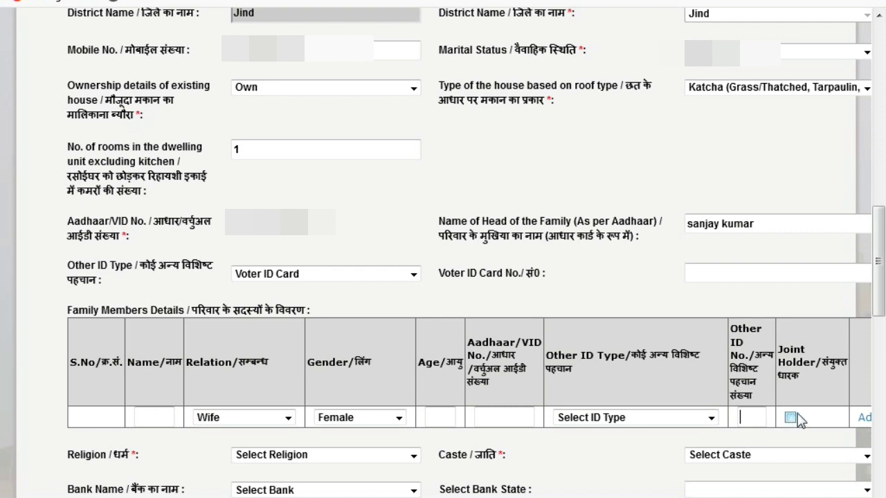
# Step: Toggle the Joint Holder option on and off and try to add the family member row without a name
pyautogui.hscroll(1, 796, 415)
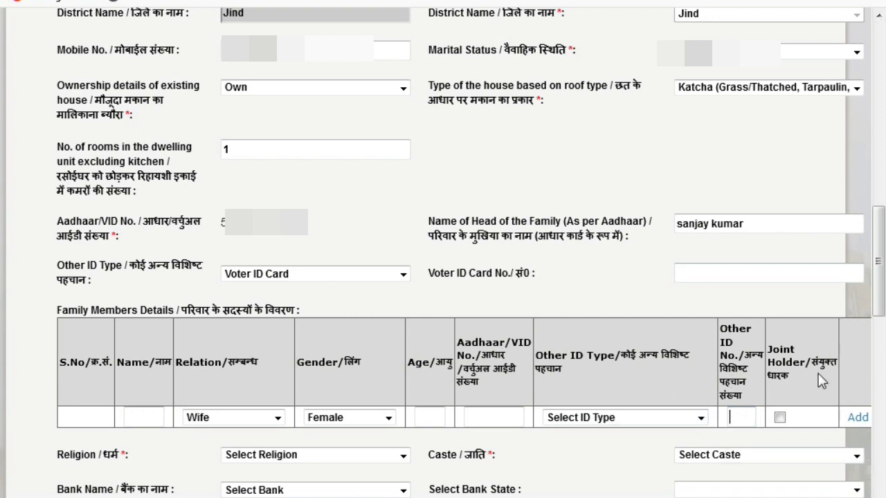
pyautogui.click(780, 418)
pyautogui.click(779, 418)
pyautogui.click(857, 418)
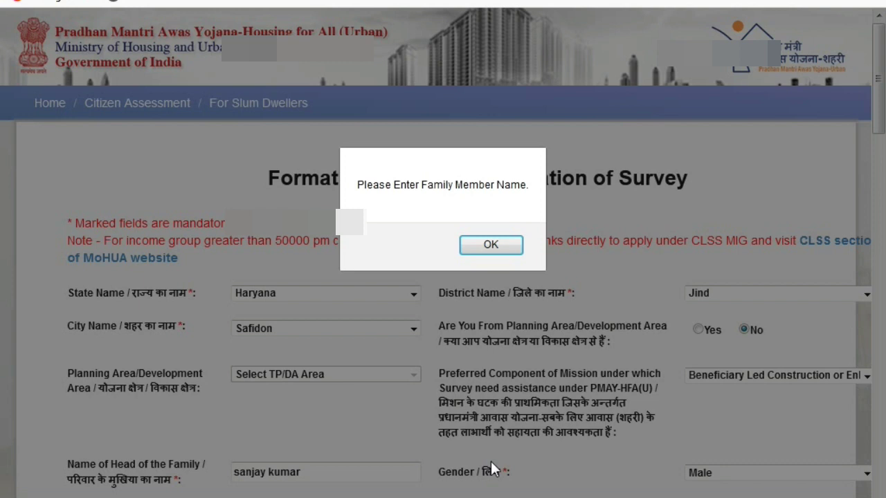
pyautogui.click(491, 245)
# Step: Set the religion to Hindu and the caste to General
pyautogui.scroll(-3, 662, 422)
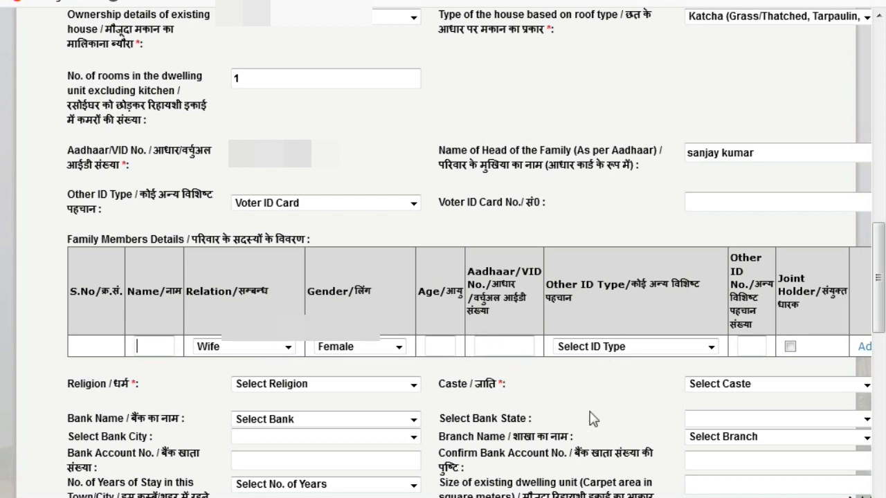
pyautogui.scroll(-6, 593, 418)
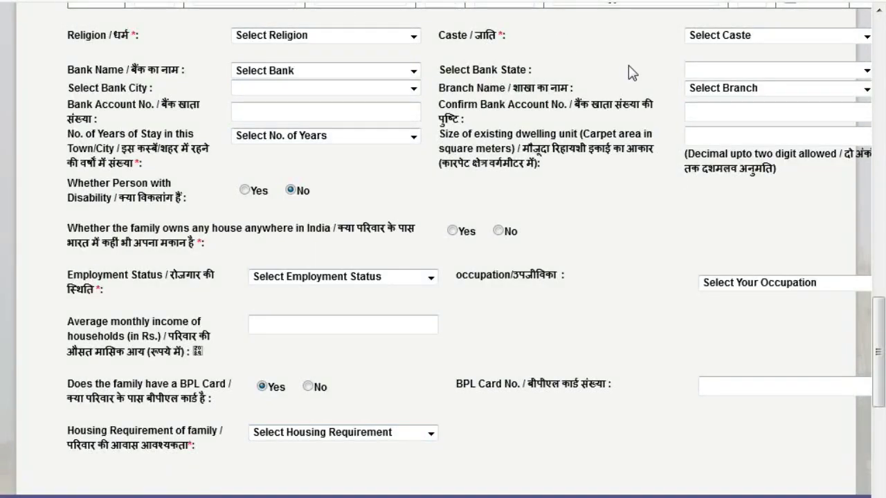
pyautogui.click(266, 38)
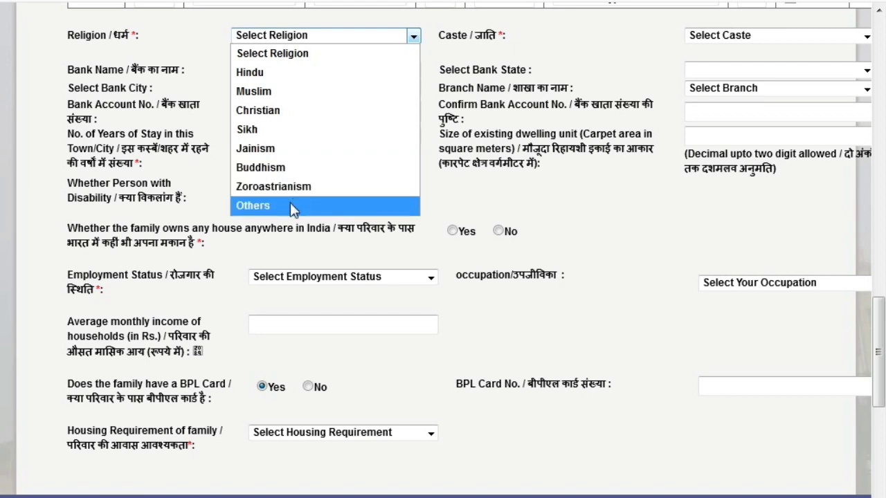
pyautogui.click(270, 72)
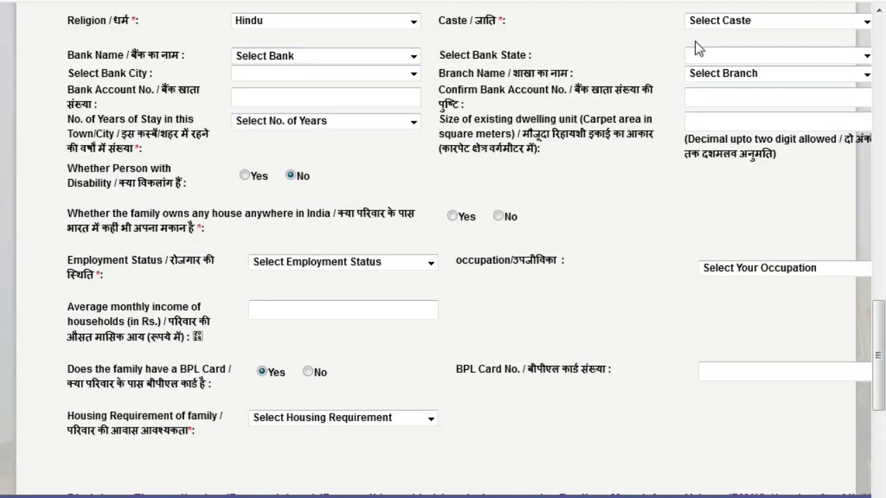
pyautogui.click(724, 24)
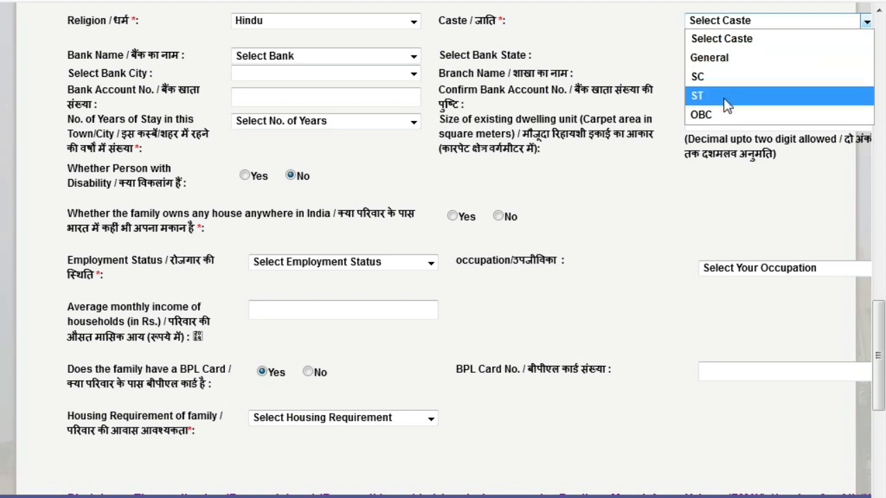
pyautogui.click(712, 57)
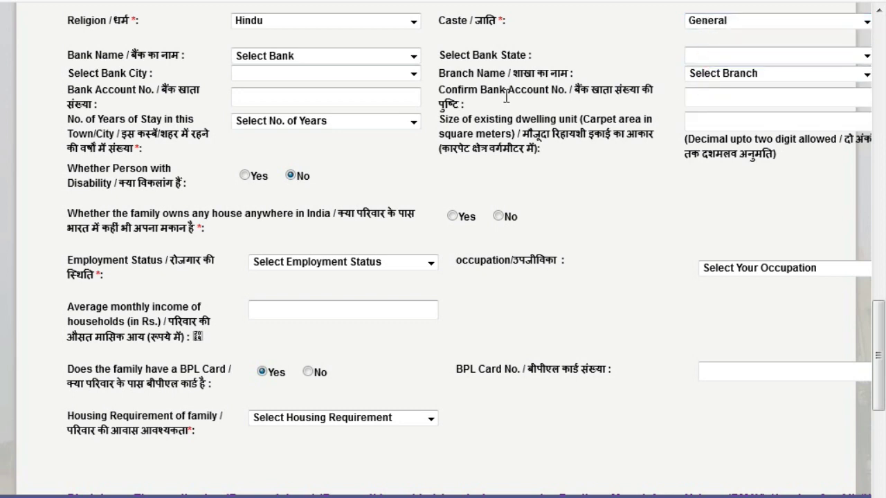
# Step: Set the bank name to STATE BANK OF INDIA
pyautogui.click(250, 63)
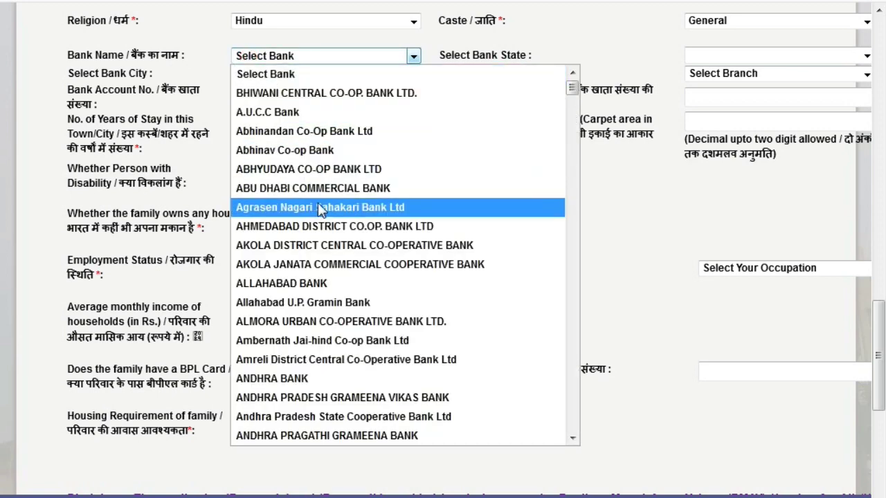
pyautogui.scroll(-2, 283, 350)
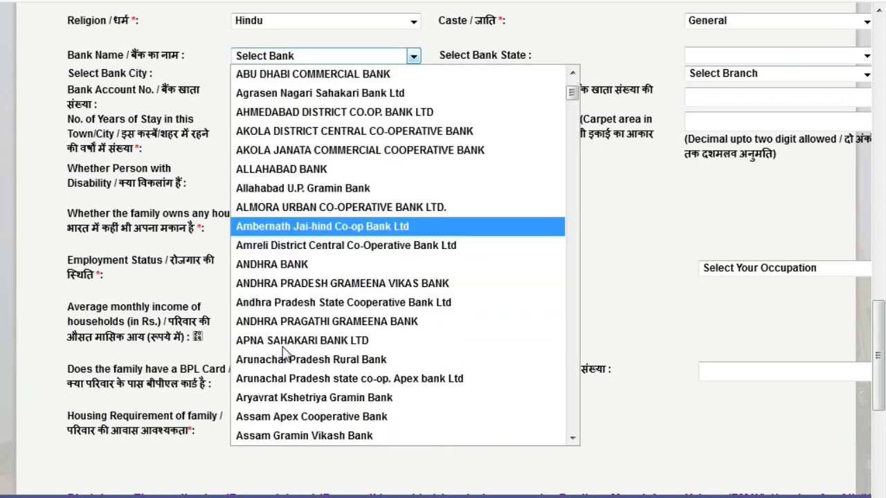
pyautogui.scroll(-11, 284, 352)
pyautogui.scroll(-3, 286, 354)
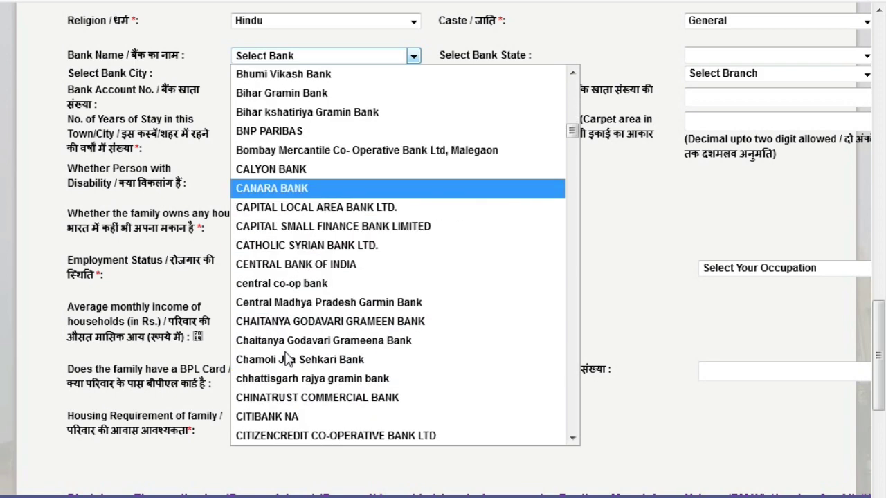
pyautogui.scroll(-8, 287, 357)
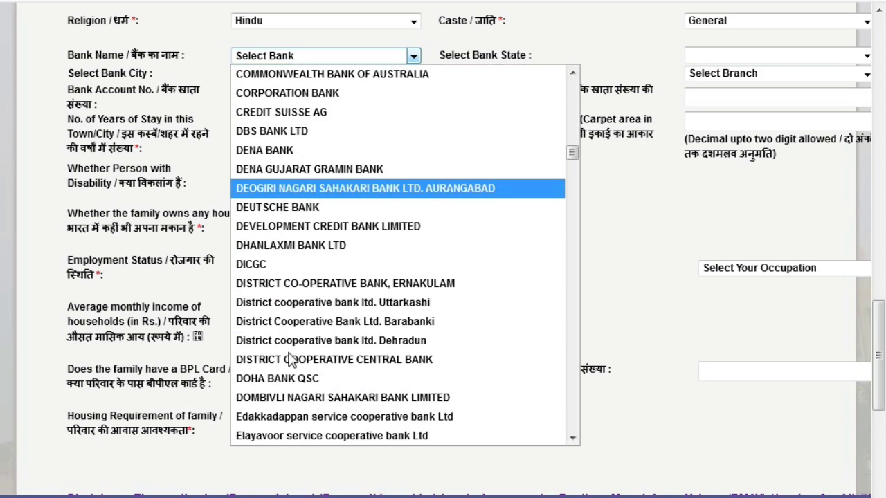
pyautogui.press('s')
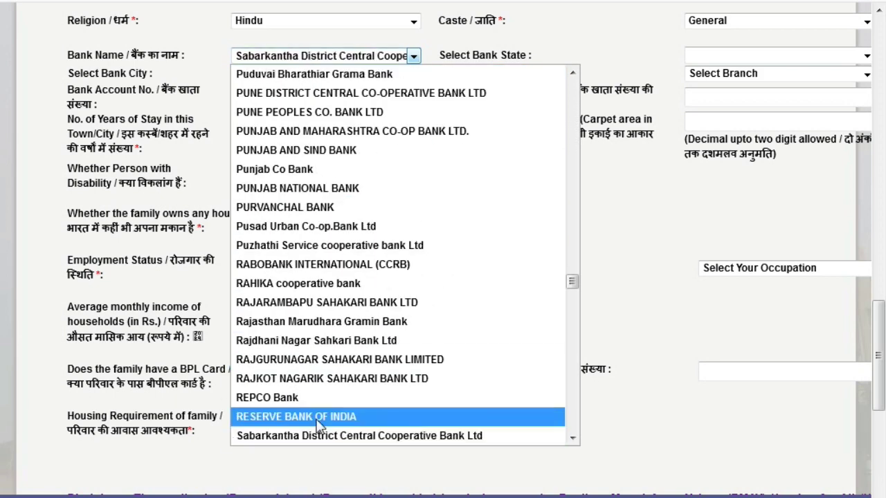
pyautogui.scroll(-1, 318, 425)
pyautogui.scroll(-4, 319, 423)
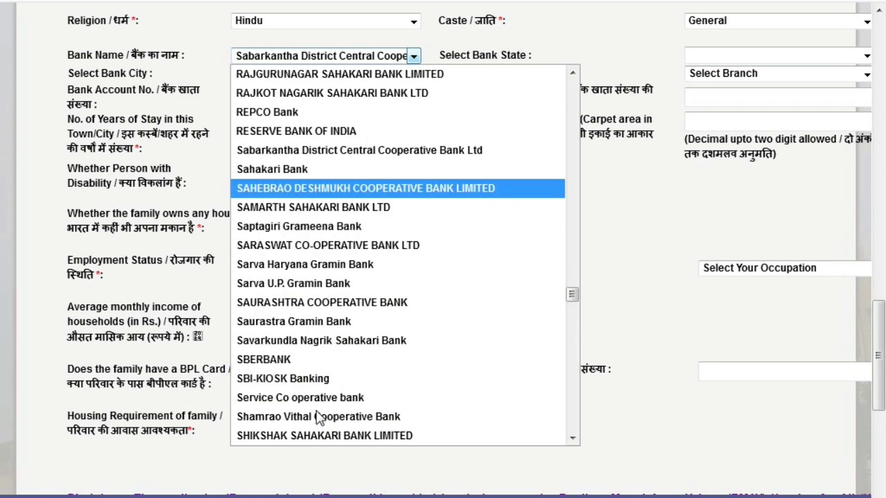
pyautogui.scroll(-4, 315, 391)
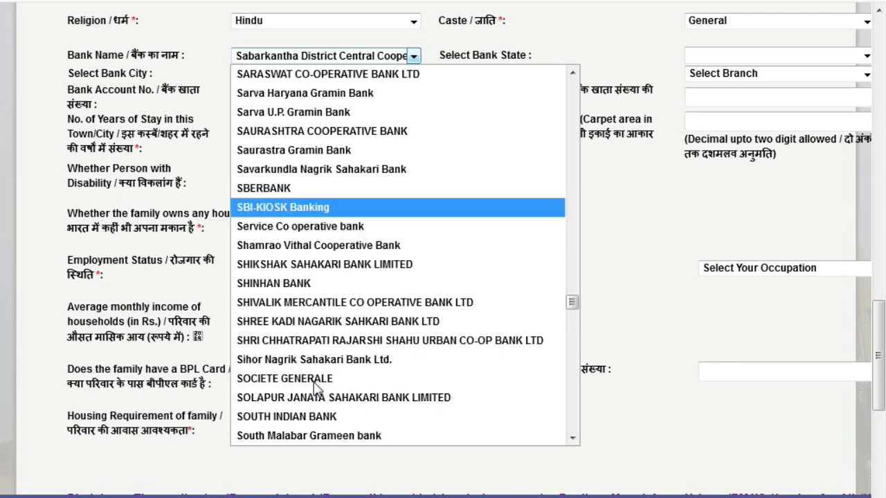
pyautogui.scroll(-2, 313, 388)
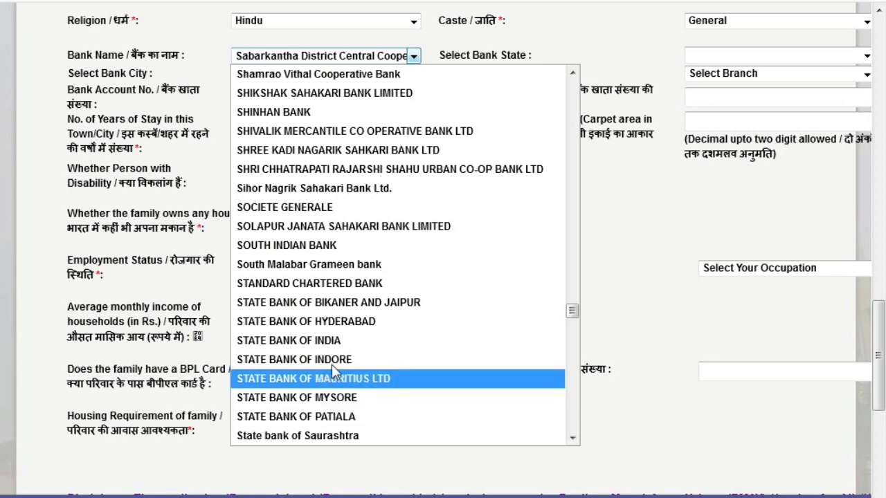
pyautogui.click(332, 341)
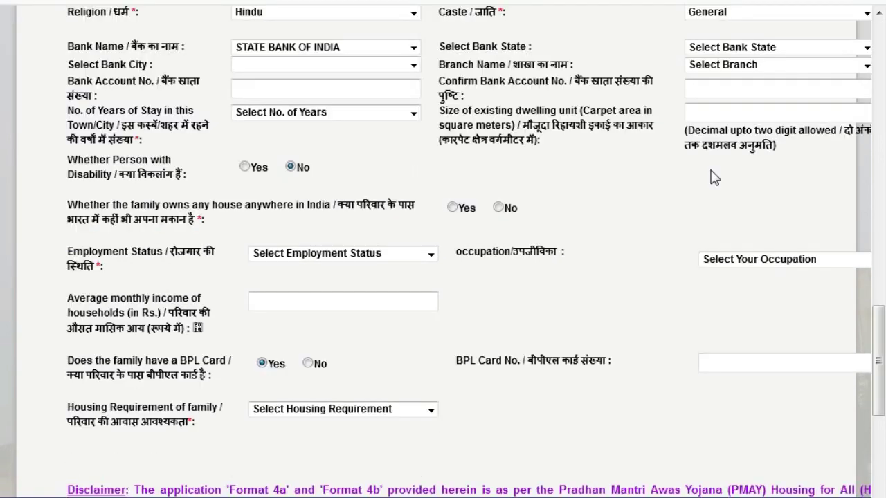
# Step: Set the bank state to Haryana
pyautogui.click(729, 49)
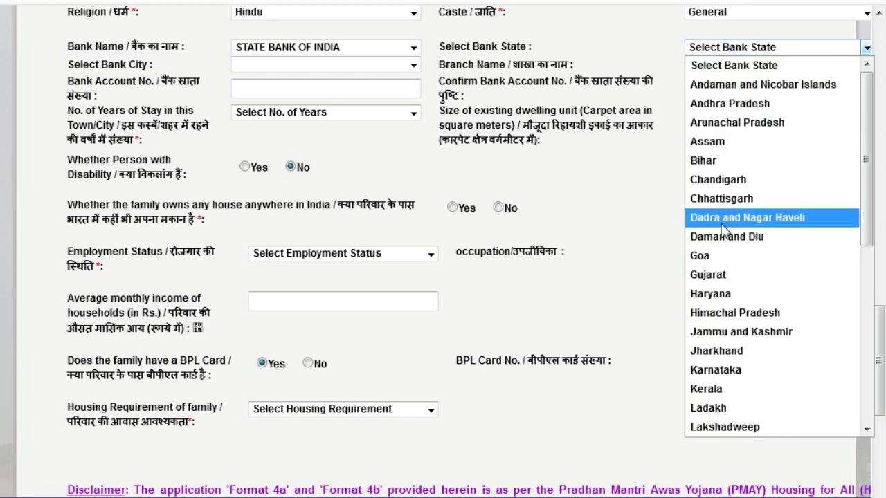
pyautogui.click(716, 294)
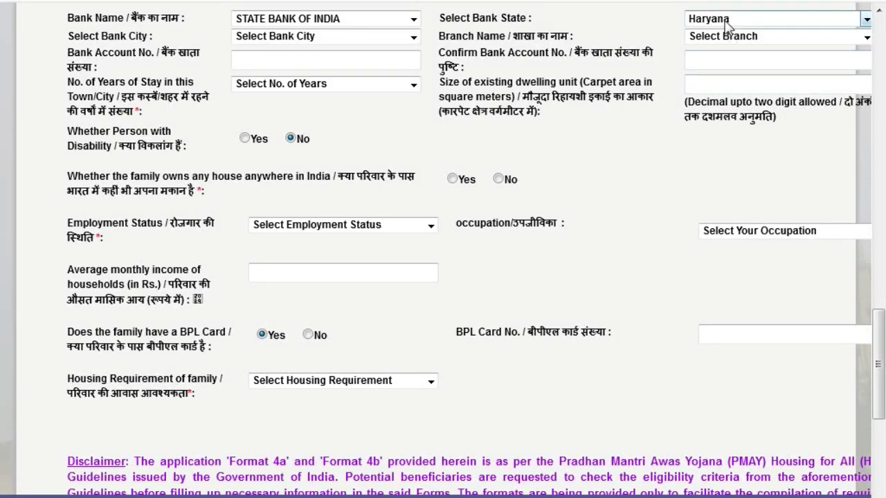
pyautogui.click(726, 26)
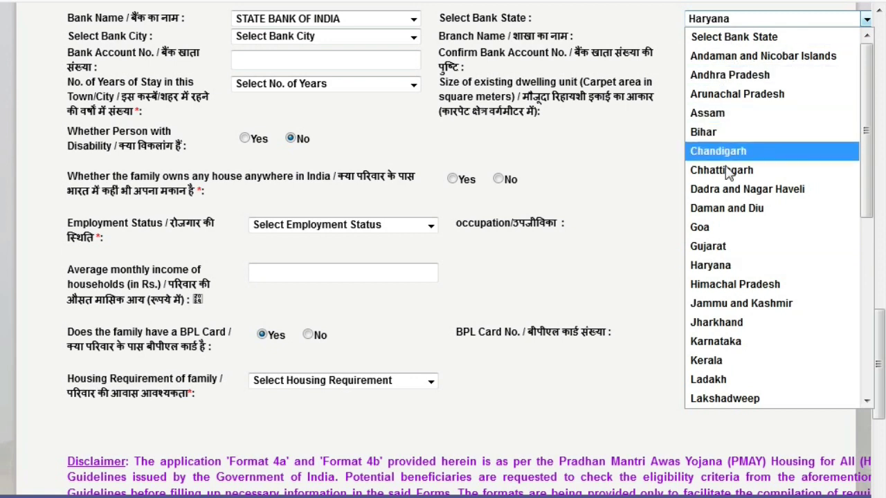
pyautogui.click(716, 266)
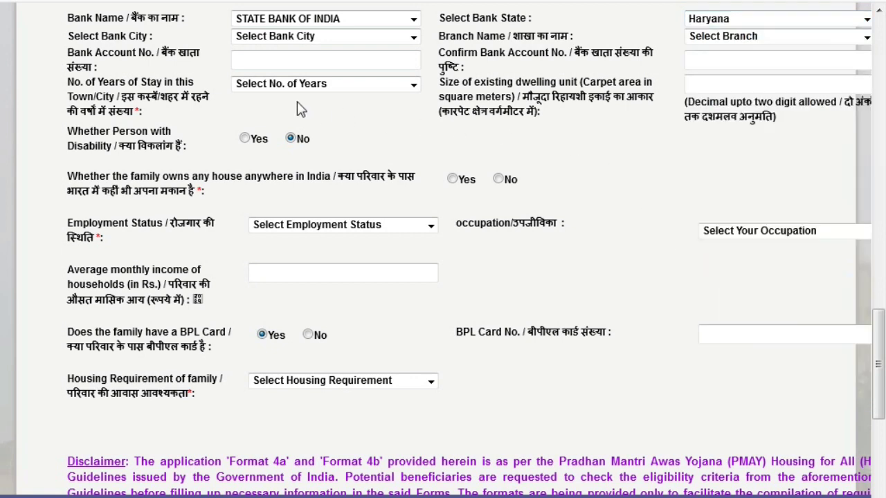
# Step: Look through the bank city and branch name choices and the account number and confirmation fields
pyautogui.click(266, 44)
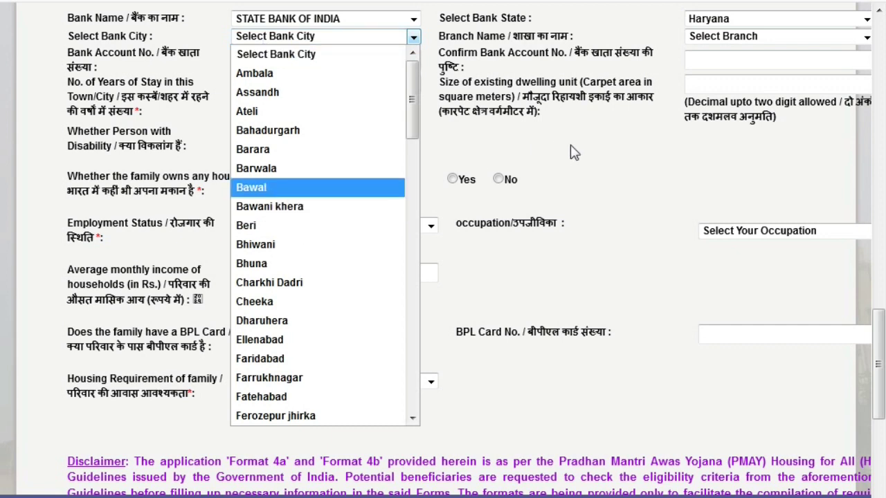
pyautogui.click(597, 145)
pyautogui.click(770, 39)
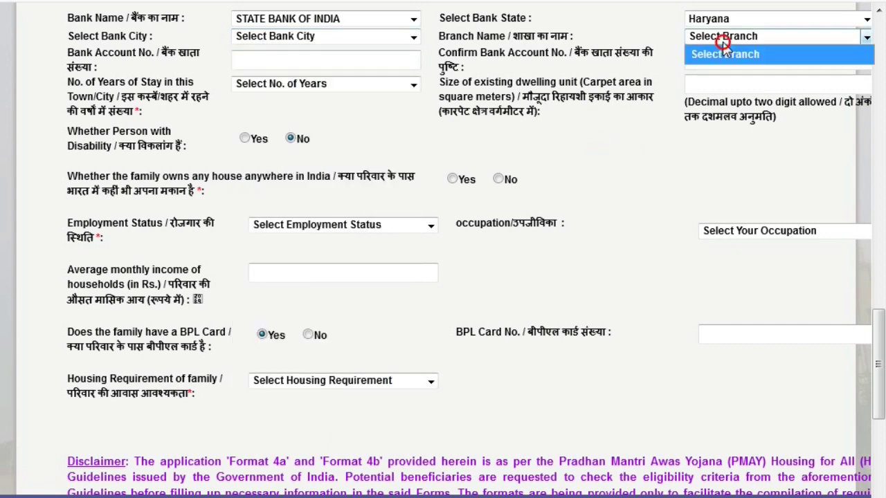
pyautogui.click(603, 185)
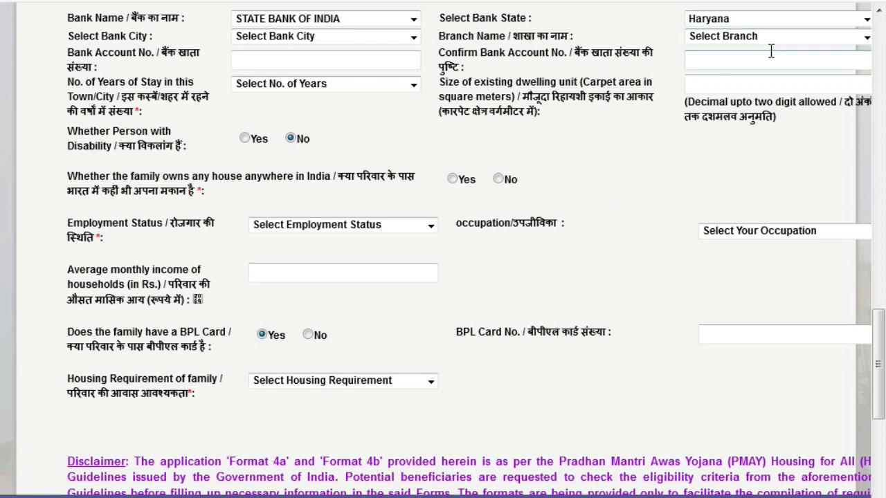
pyautogui.click(261, 60)
pyautogui.click(720, 60)
# Step: Look through the options for years of stay in the town and the existing dwelling unit size field
pyautogui.click(262, 86)
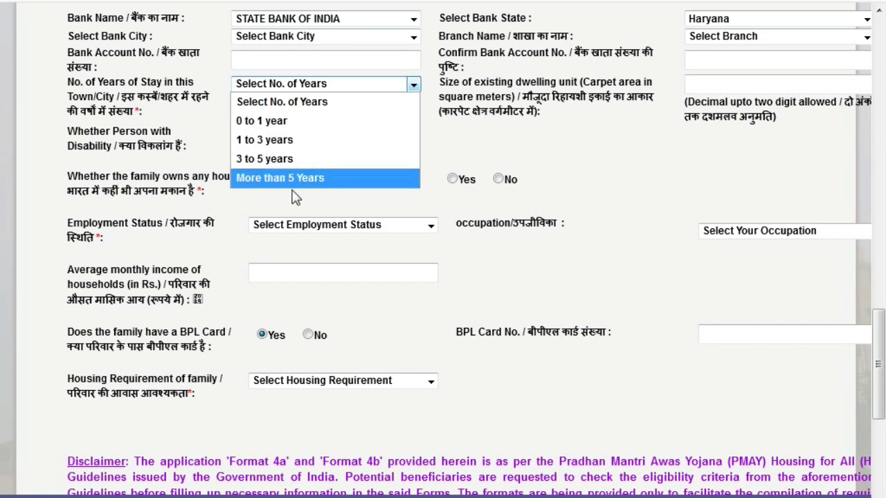
pyautogui.click(486, 155)
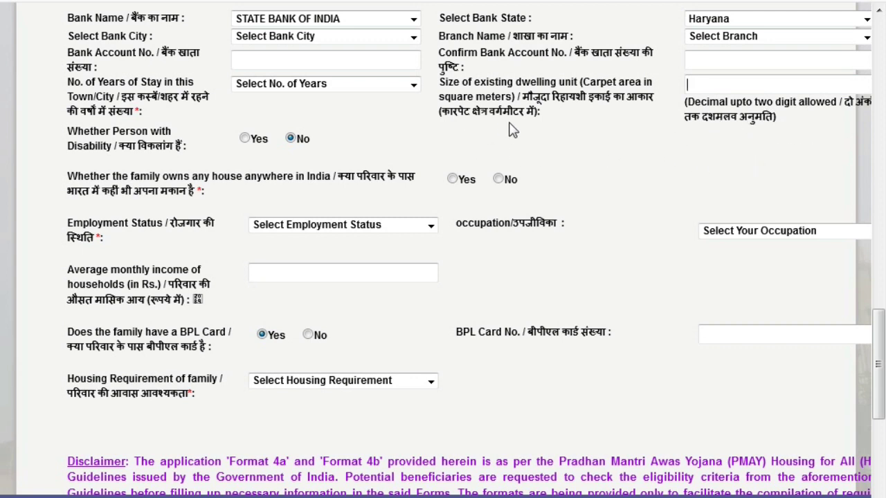
pyautogui.click(724, 91)
# Step: Answer No to both the disability question and whether the family owns a house anywhere in India
pyautogui.click(246, 139)
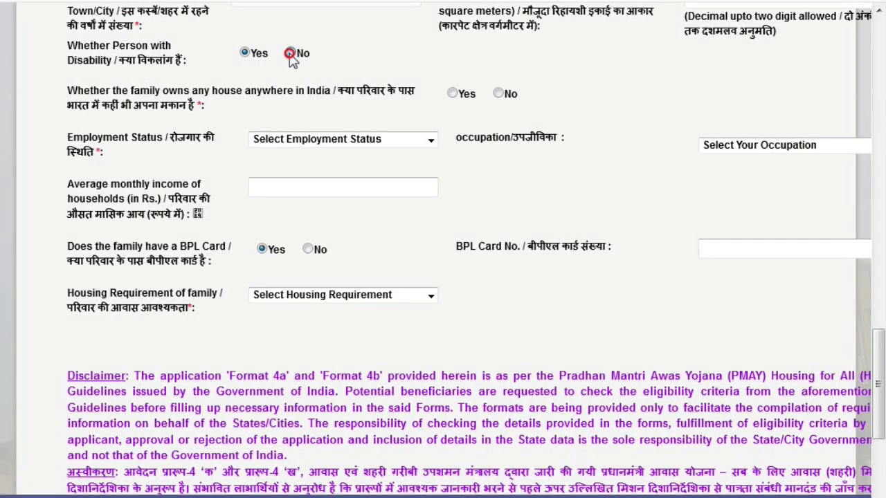
pyautogui.click(289, 53)
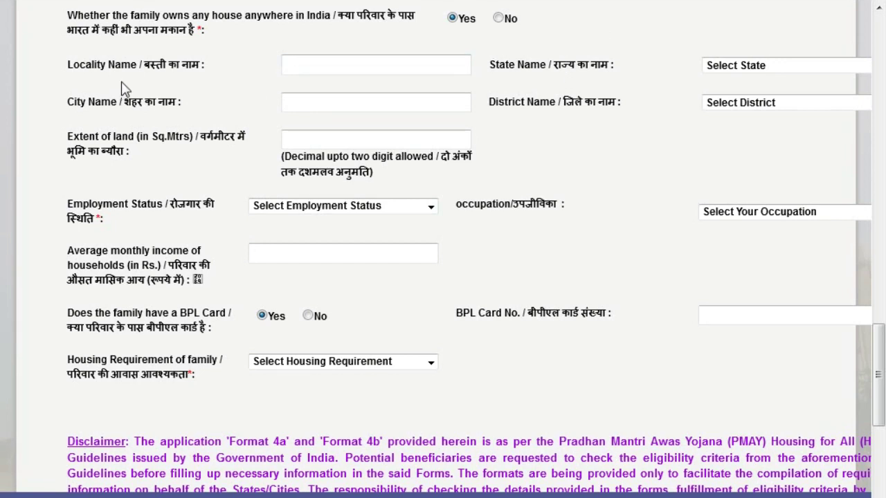
pyautogui.click(341, 72)
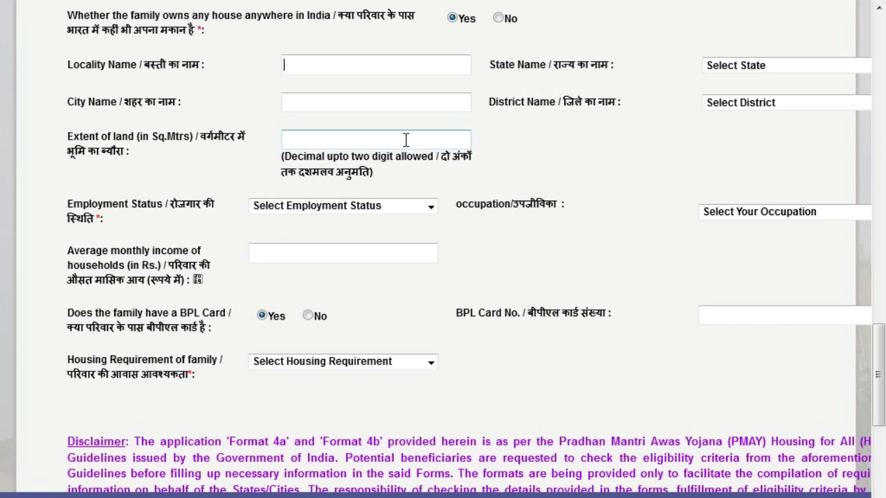
pyautogui.click(499, 18)
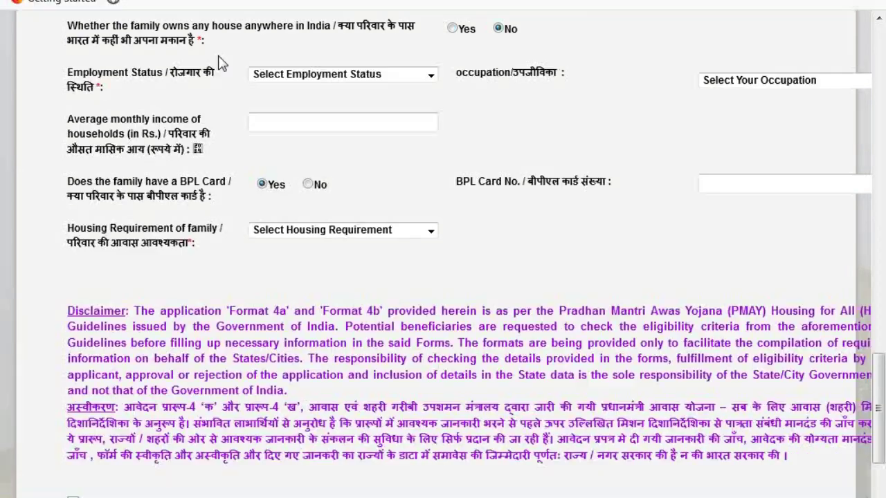
# Step: Set the employment status to Labour and the occupation to Other work
pyautogui.click(292, 76)
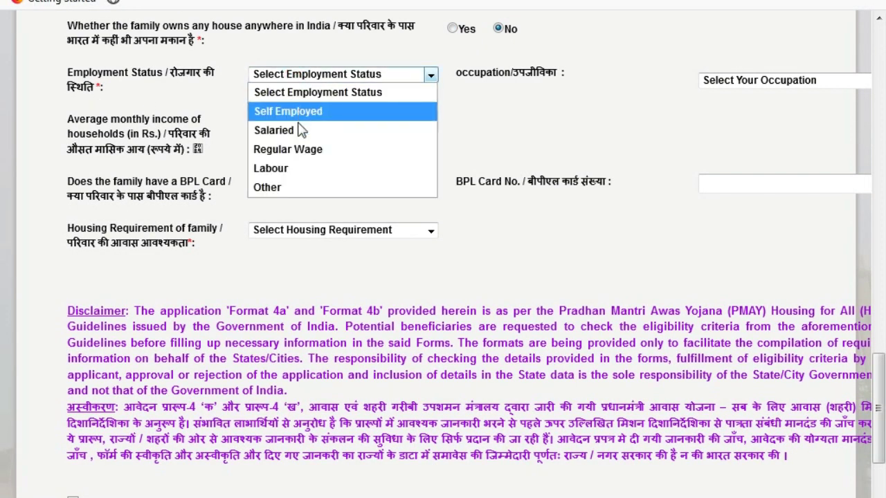
pyautogui.click(289, 170)
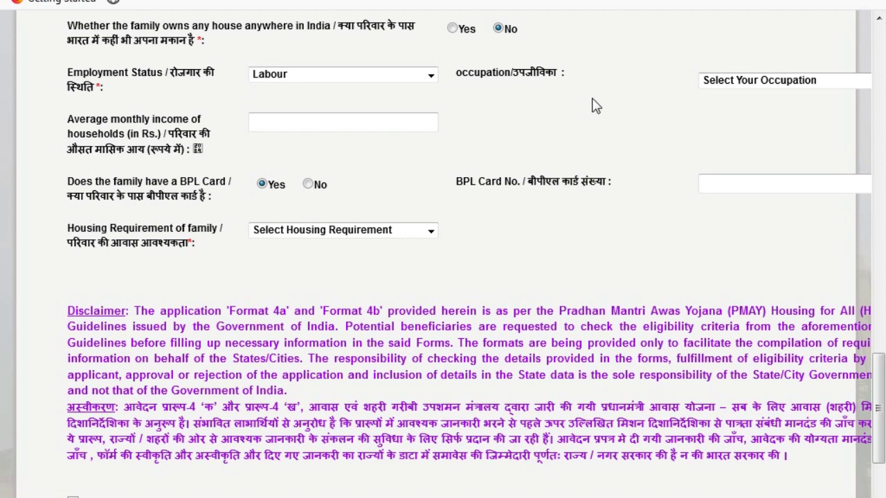
pyautogui.click(746, 81)
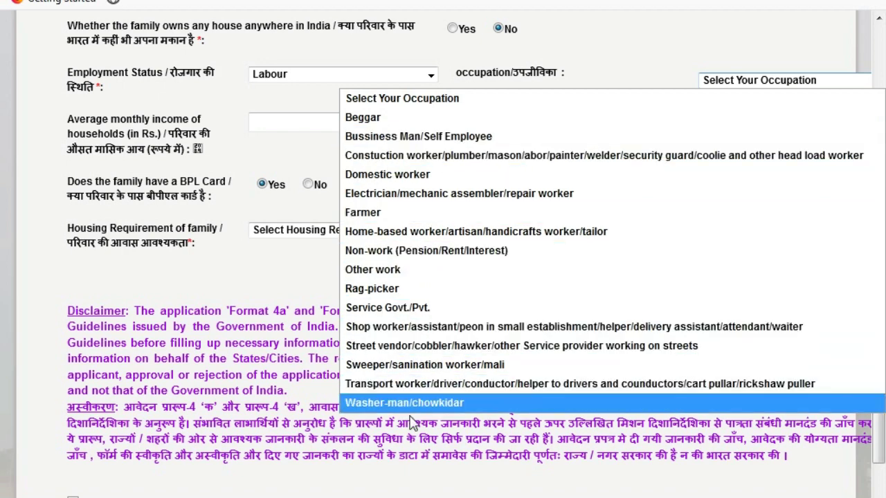
pyautogui.click(267, 88)
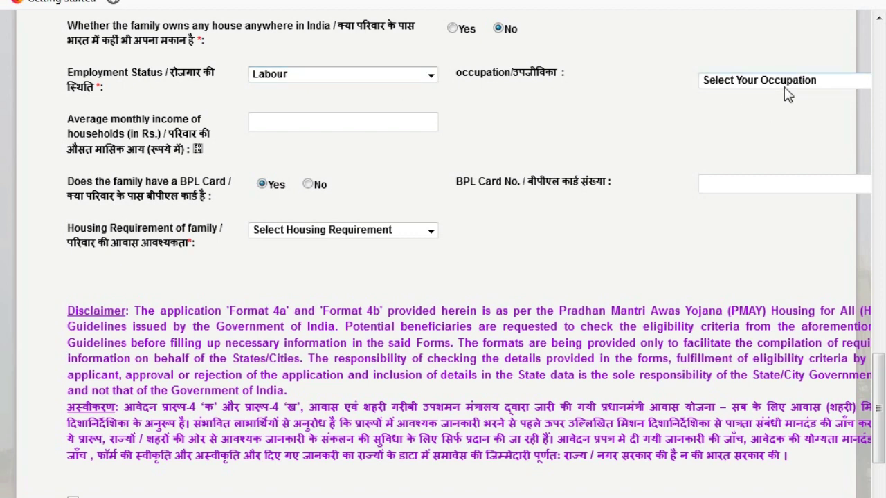
pyautogui.click(747, 89)
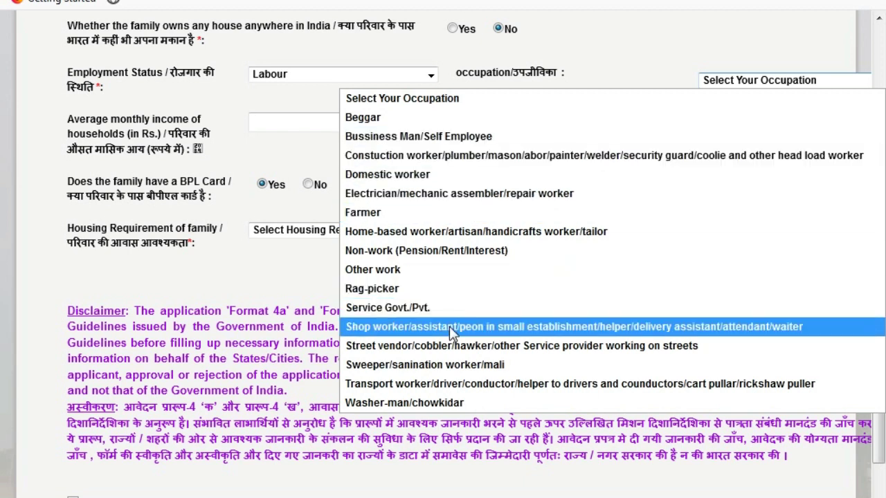
pyautogui.click(398, 277)
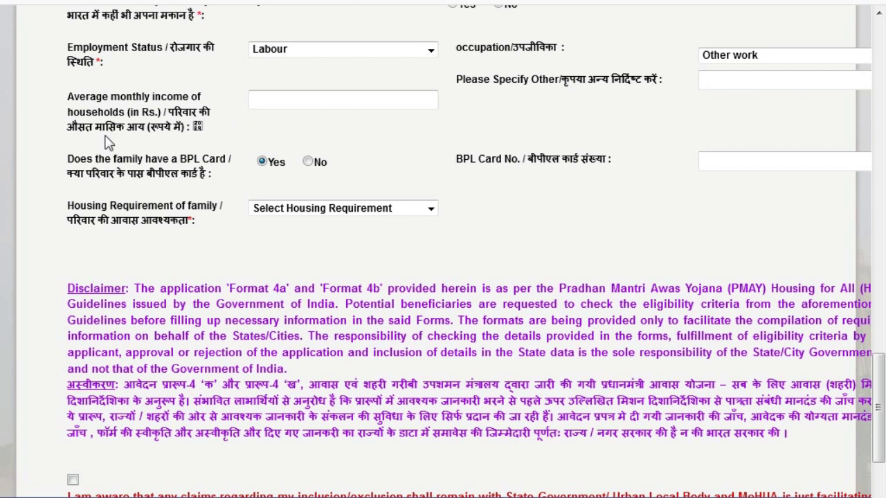
# Step: Enter 10000 as the household's average monthly income and answer No to having a BPL card
pyautogui.click(281, 104)
pyautogui.write('10000')
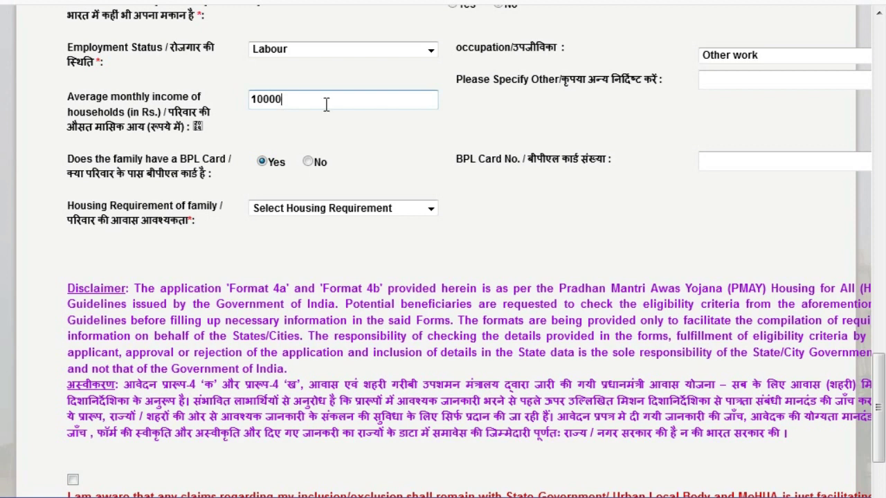
pyautogui.click(370, 72)
pyautogui.click(723, 165)
pyautogui.click(307, 162)
# Step: Set the family's housing requirement to Enhancement and the enhancement required to One room + Toilet + Kitchen
pyautogui.scroll(-1, 307, 166)
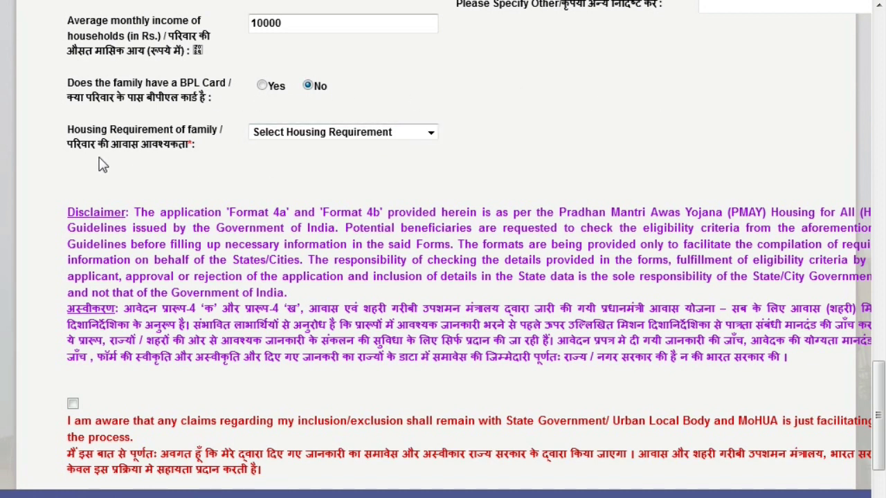
pyautogui.click(328, 136)
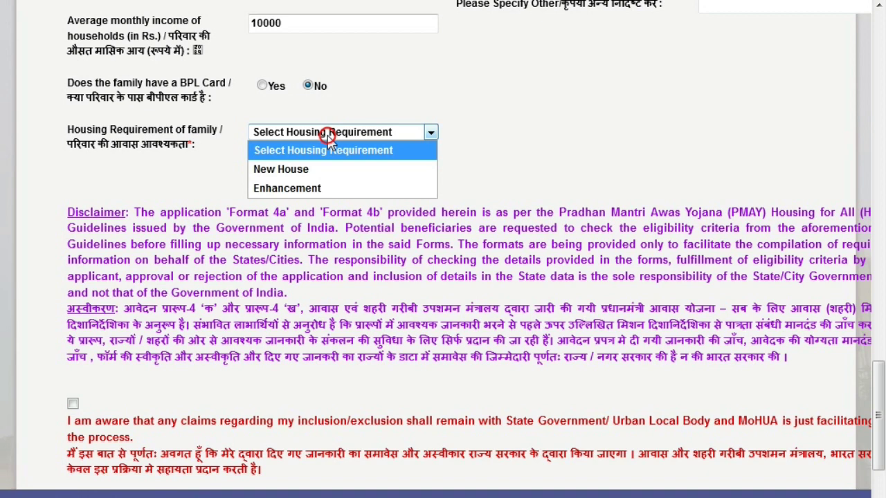
pyautogui.click(308, 189)
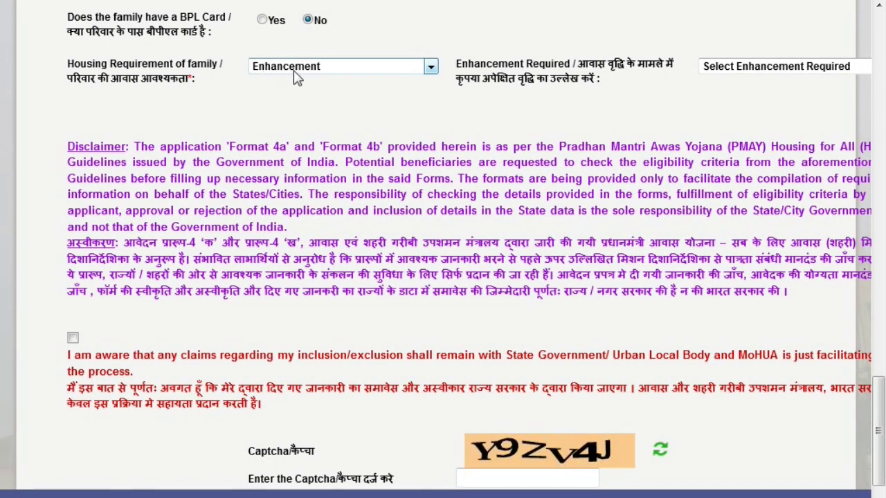
pyautogui.click(729, 74)
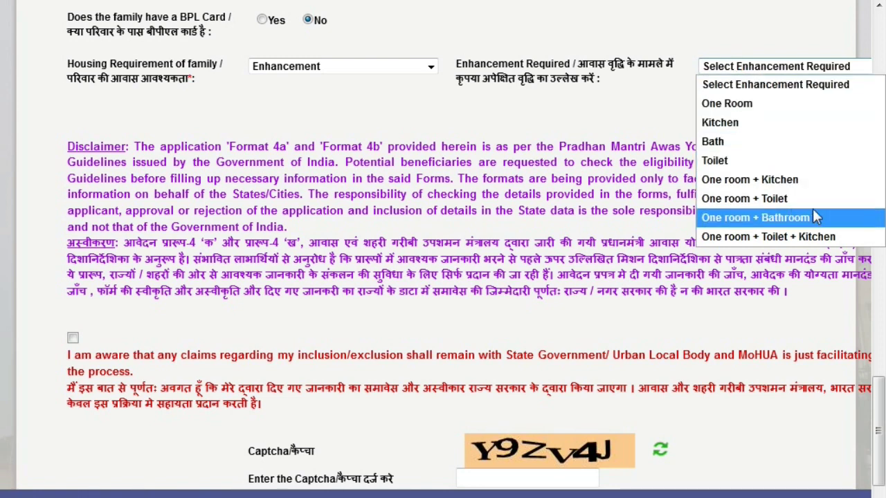
pyautogui.click(735, 239)
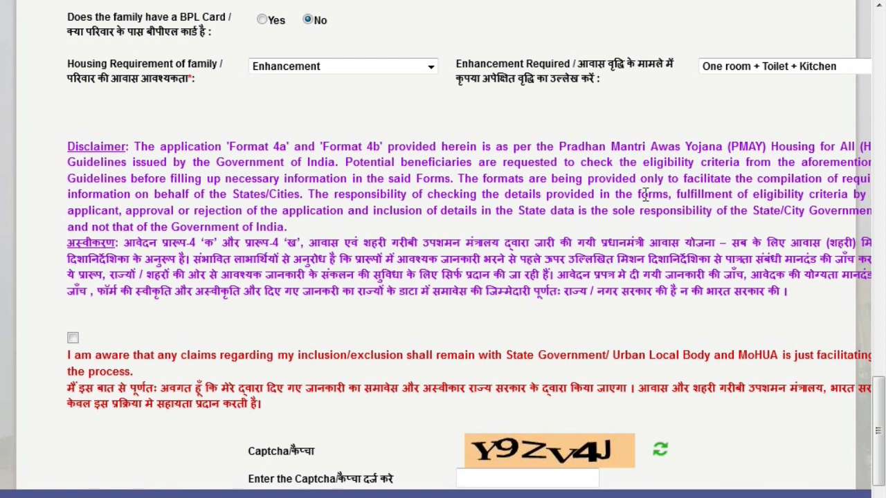
pyautogui.click(755, 66)
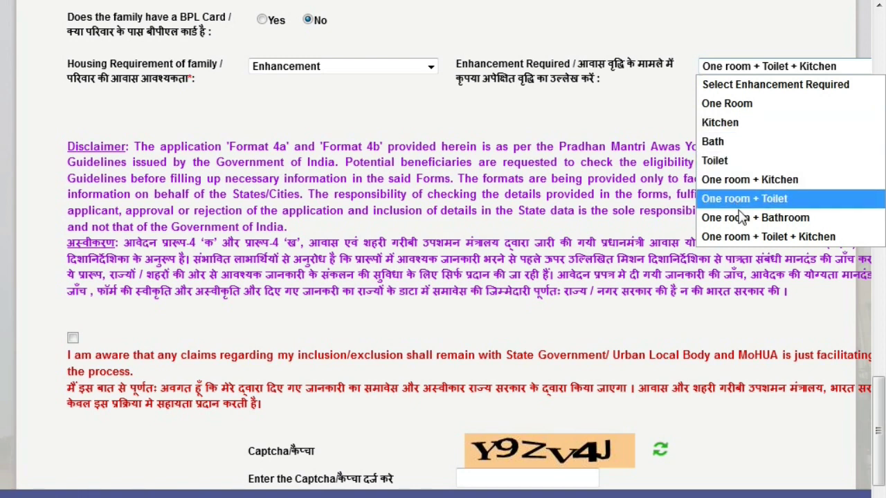
pyautogui.click(747, 237)
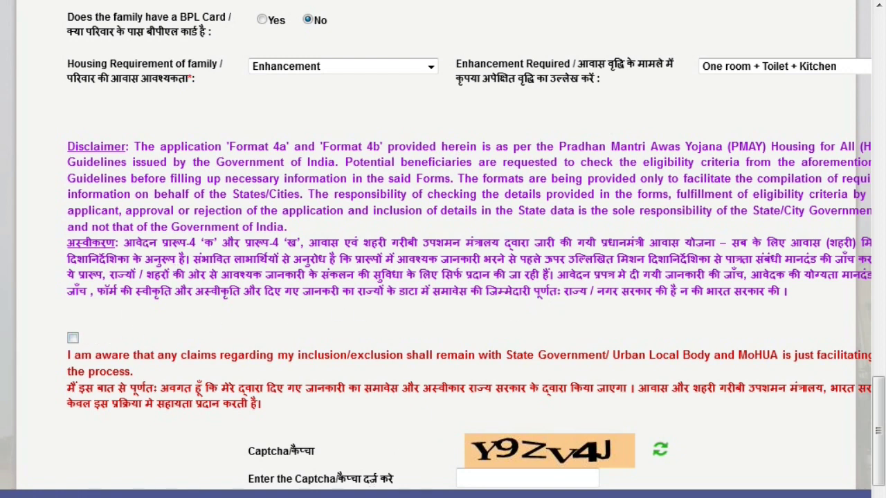
# Step: Accept the inclusion/exclusion claims declaration below the disclaimer and review the form down to the captcha section
pyautogui.moveTo(484, 494); pyautogui.dragTo(508, 494)
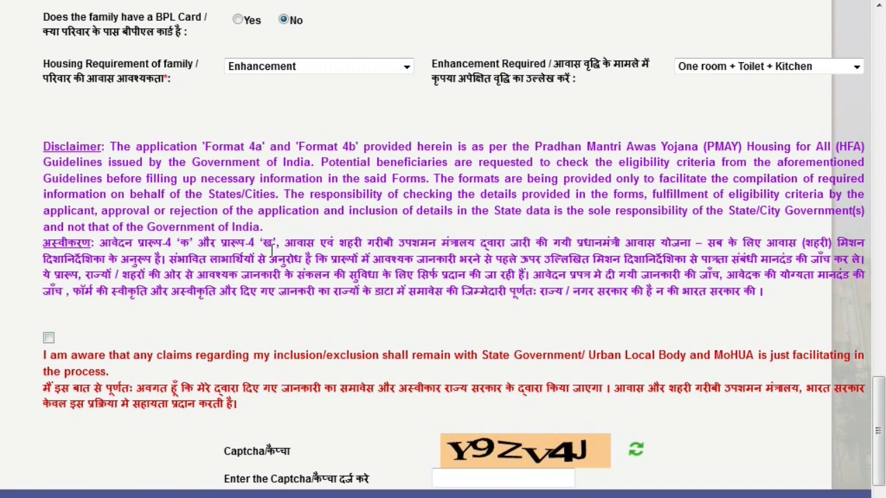
pyautogui.click(48, 339)
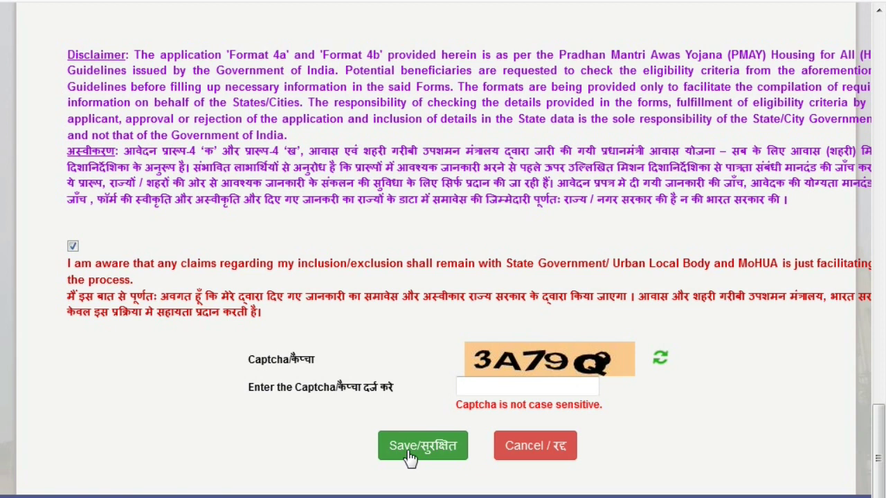
pyautogui.scroll(4, 267, 409)
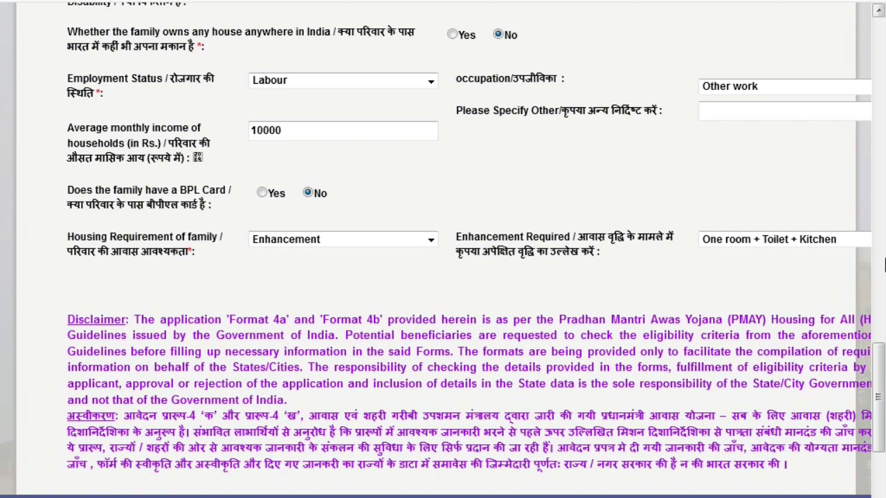
pyautogui.moveTo(879, 388); pyautogui.dragTo(881, 448)
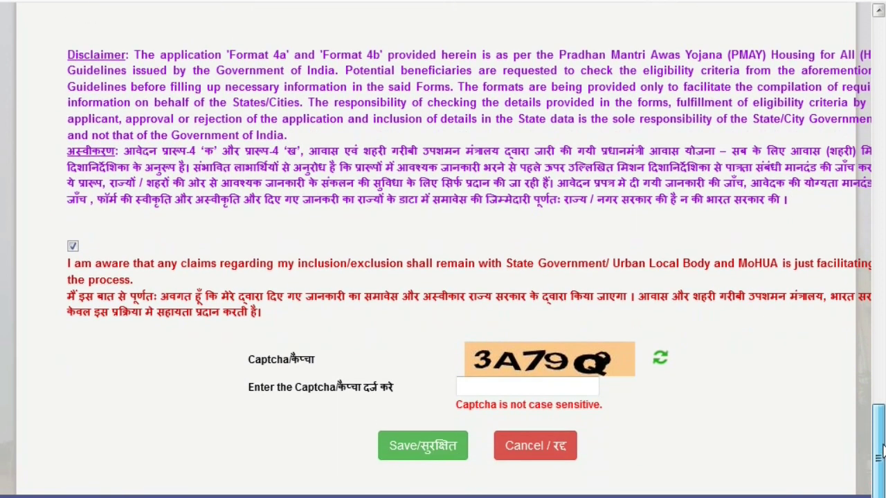